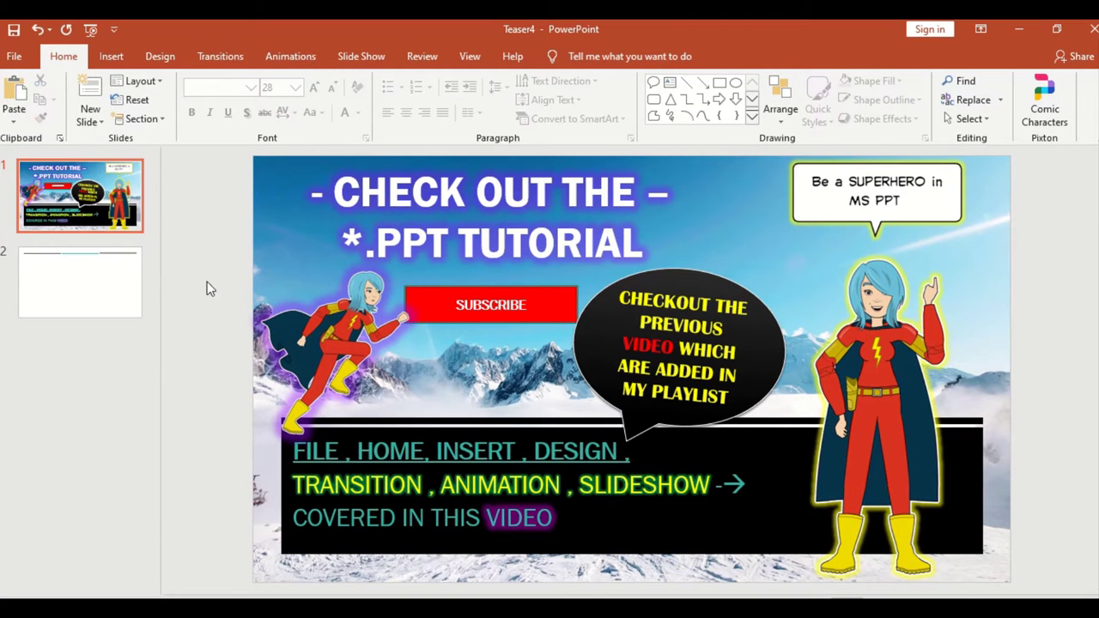
Switch to Outline view, then Slide Sorter, opening slide 2 from the sorter overview
click(442, 60)
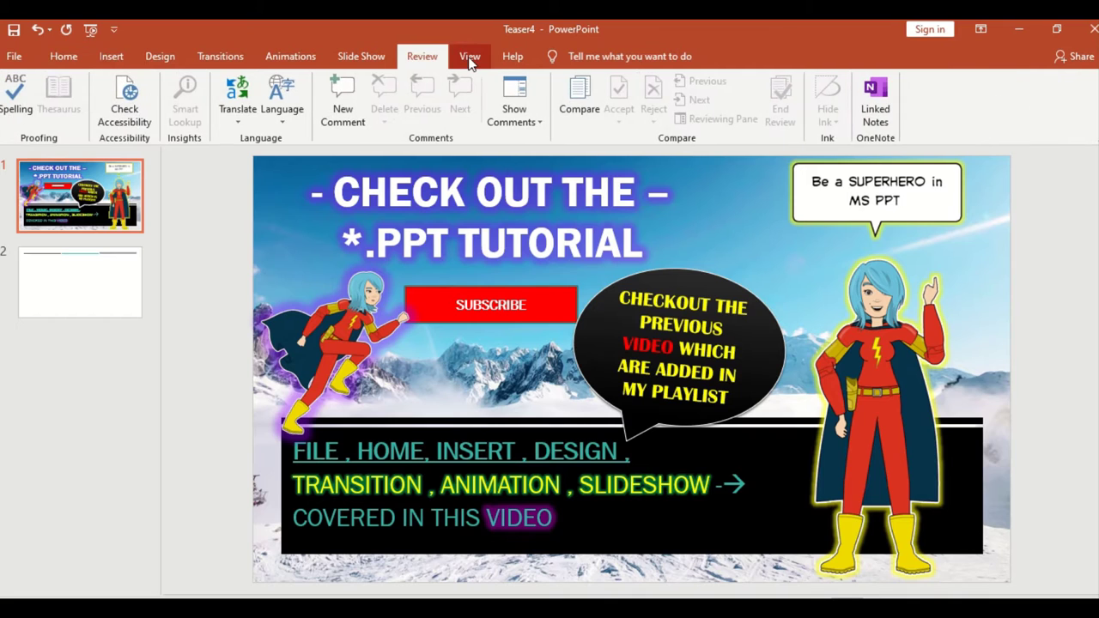
click(470, 59)
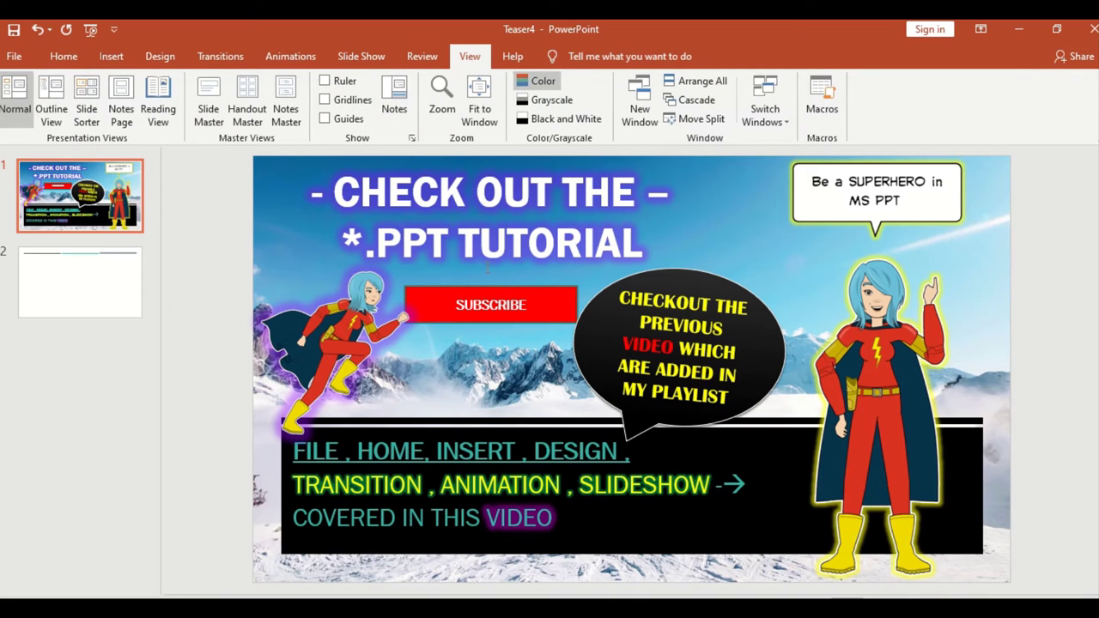
click(57, 115)
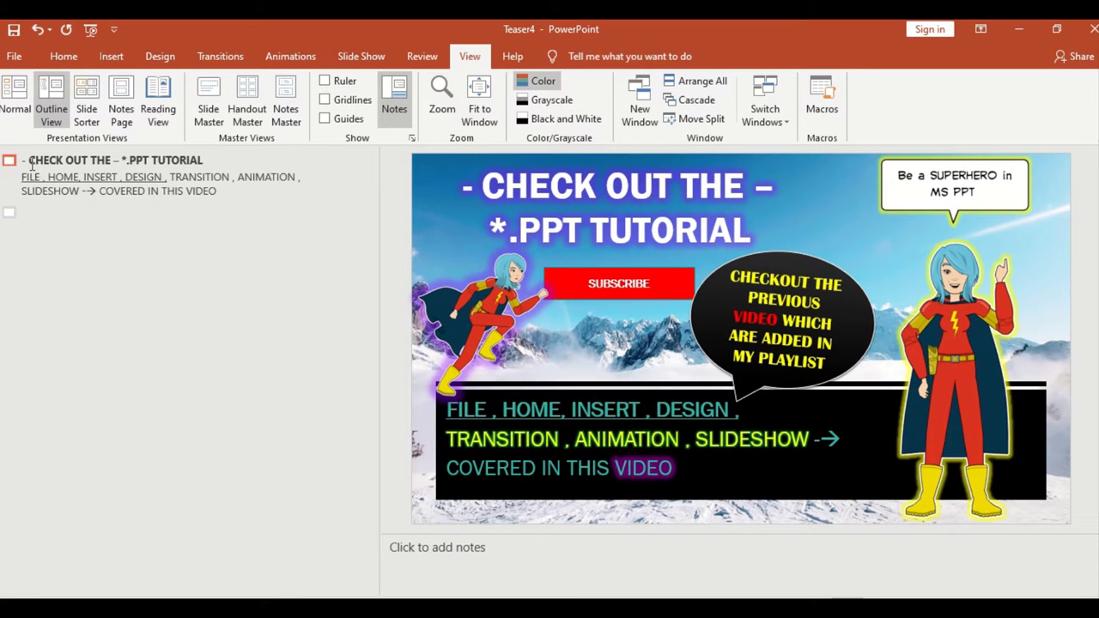
click(9, 212)
click(99, 107)
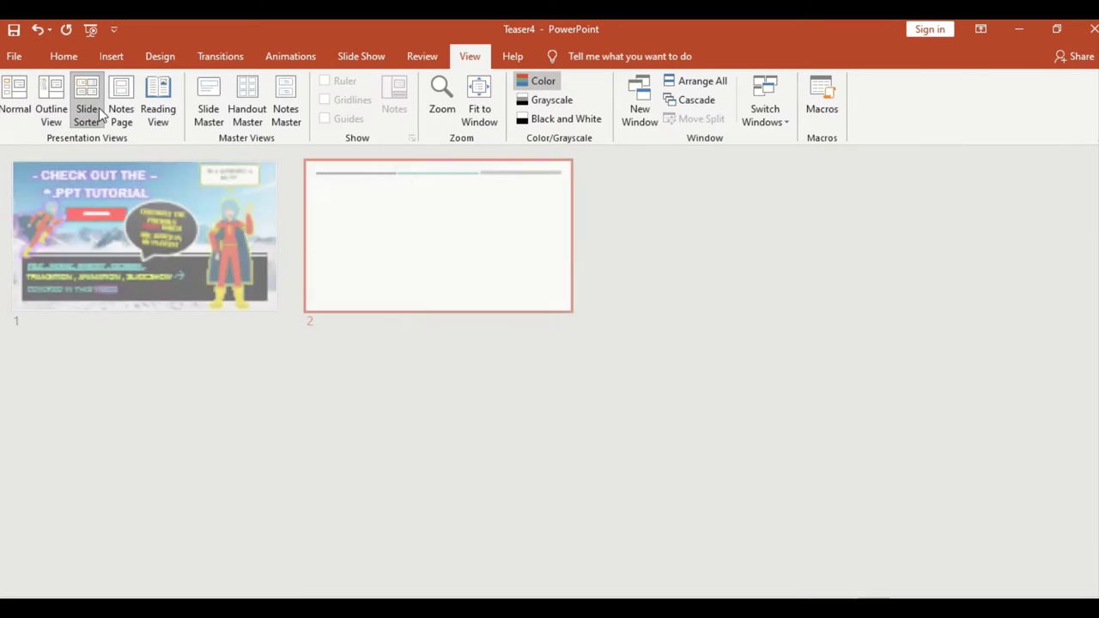
double_click(426, 251)
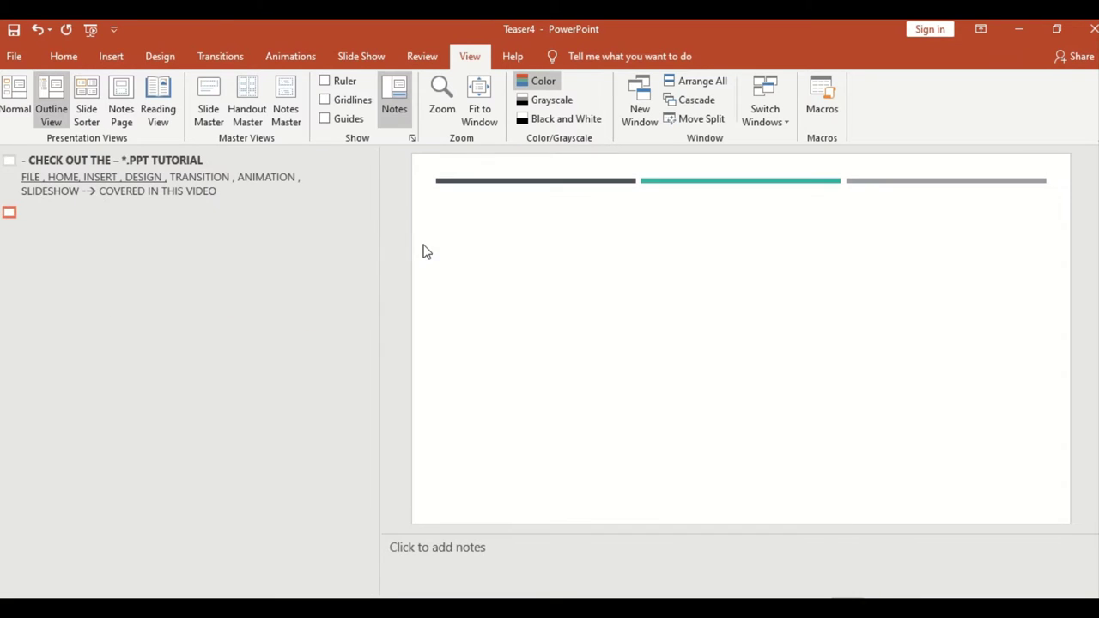
click(86, 116)
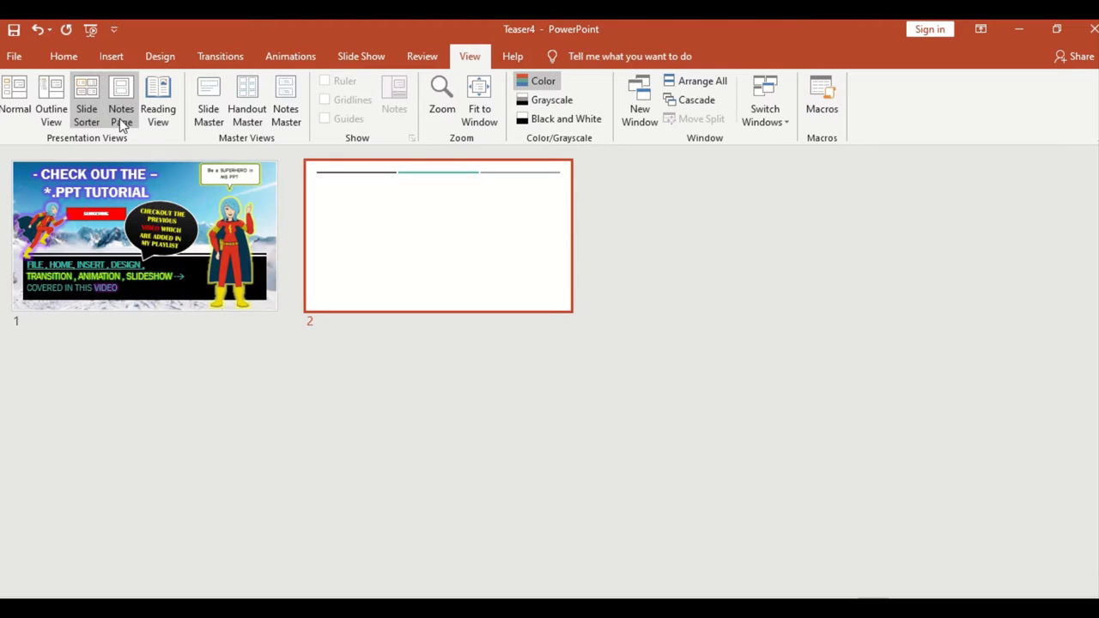
Show slide 2 as a notes page, play through Reading View, and return to the notes page
click(119, 119)
click(156, 123)
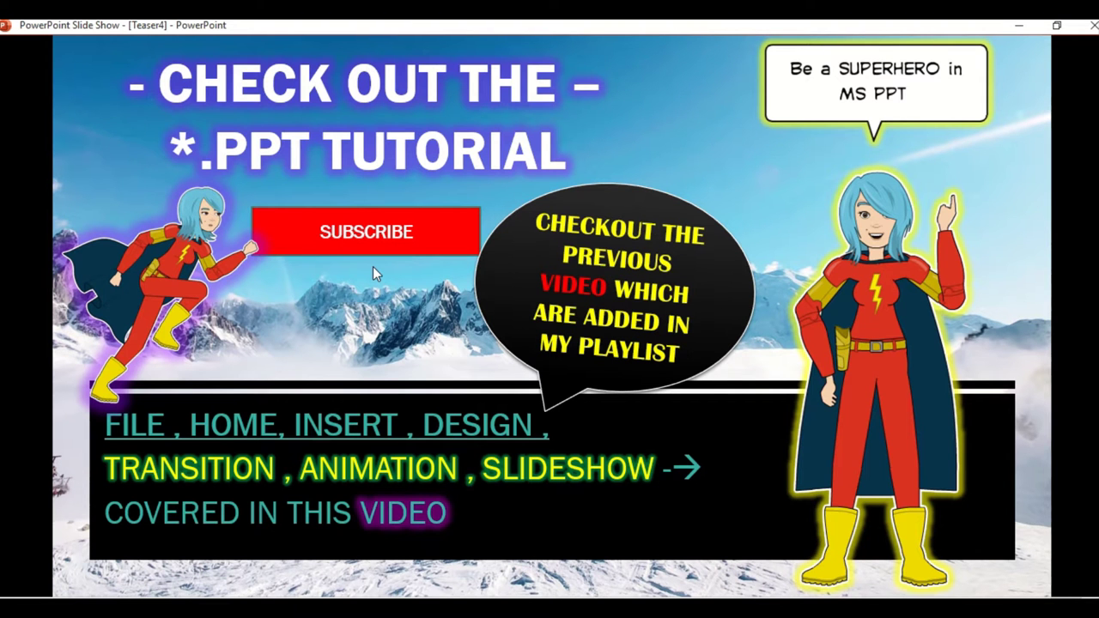
click(372, 267)
click(376, 273)
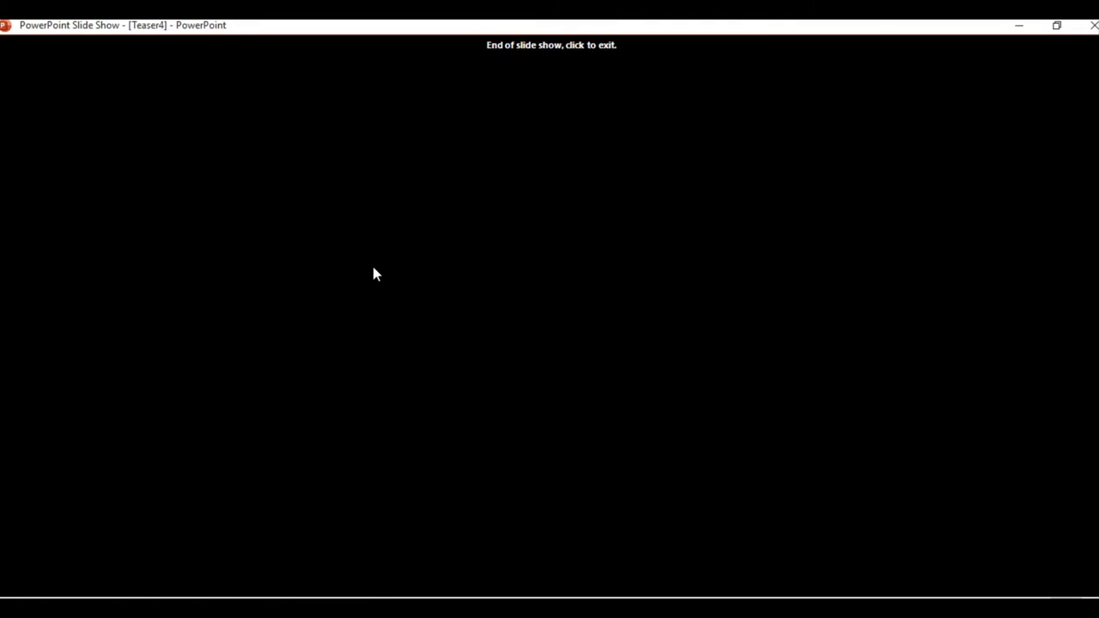
click(373, 272)
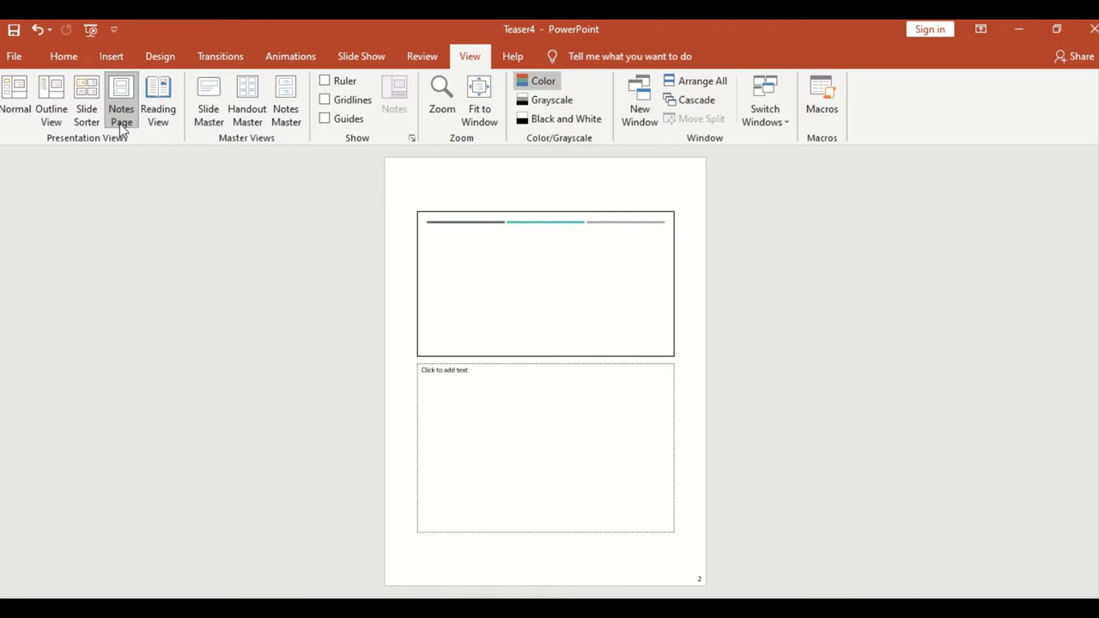
In slide 2's notes, type 'This is the notes pane – Below of your slides' and that notes aren't shown when presenting
click(444, 406)
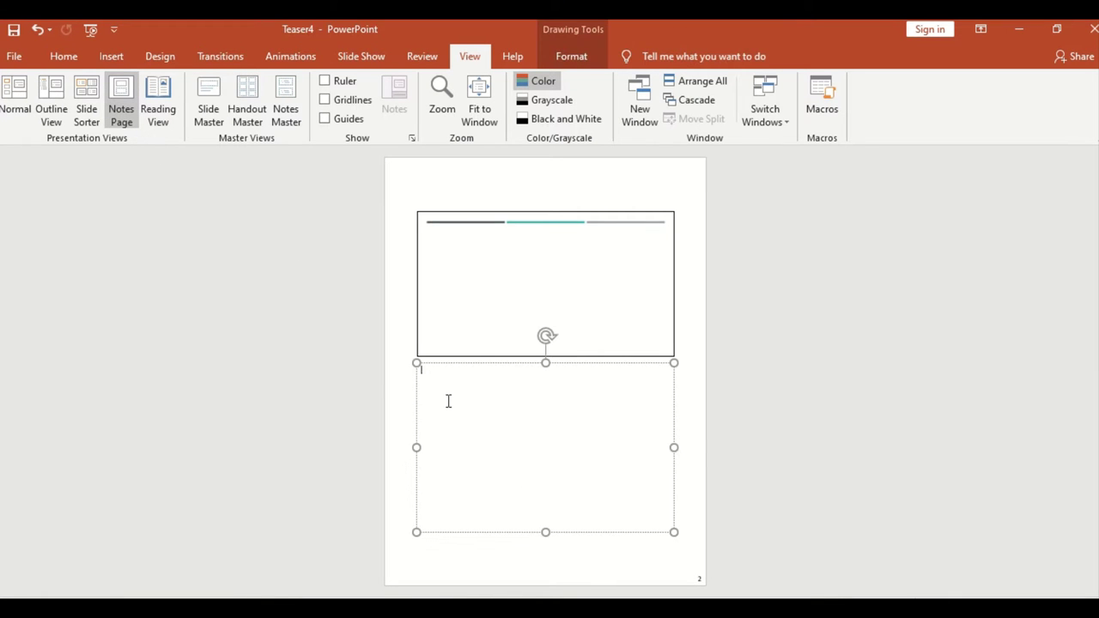
text(This is the n)
text(low)
text( of yo)
text(While)
text( d)
text( presen)
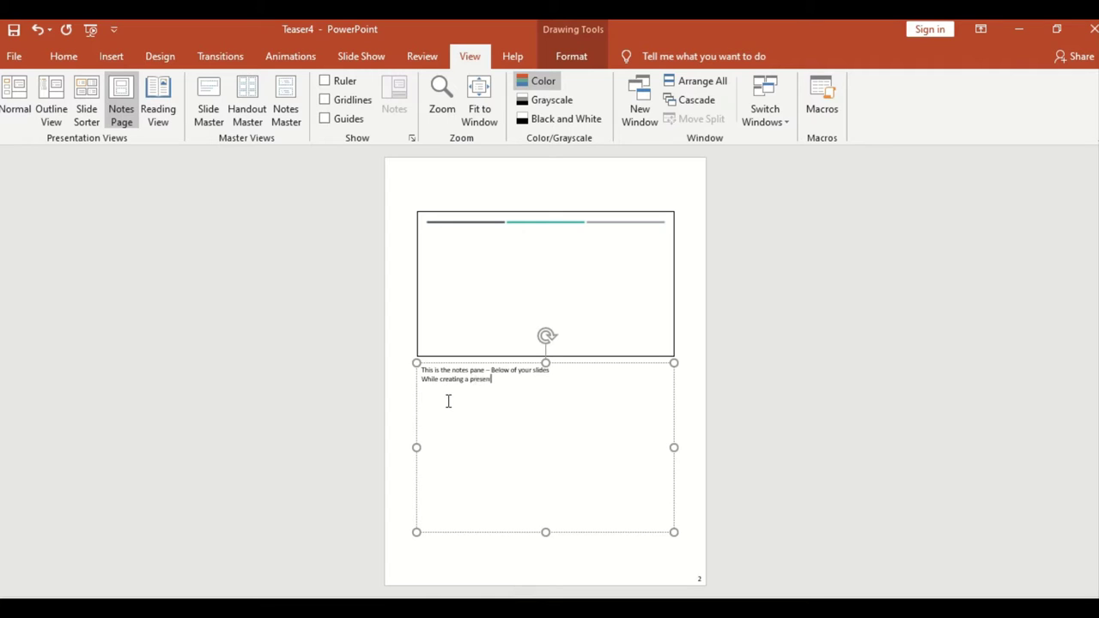
text(tation )
text(usually)
text( note)
key(BackSpace)
key(BackSpace)
key(BackSpace)
key(BackSpace)
key(BackSpace)
text(we )
text(add s)
text(ome notes in s)
text(ide this p)
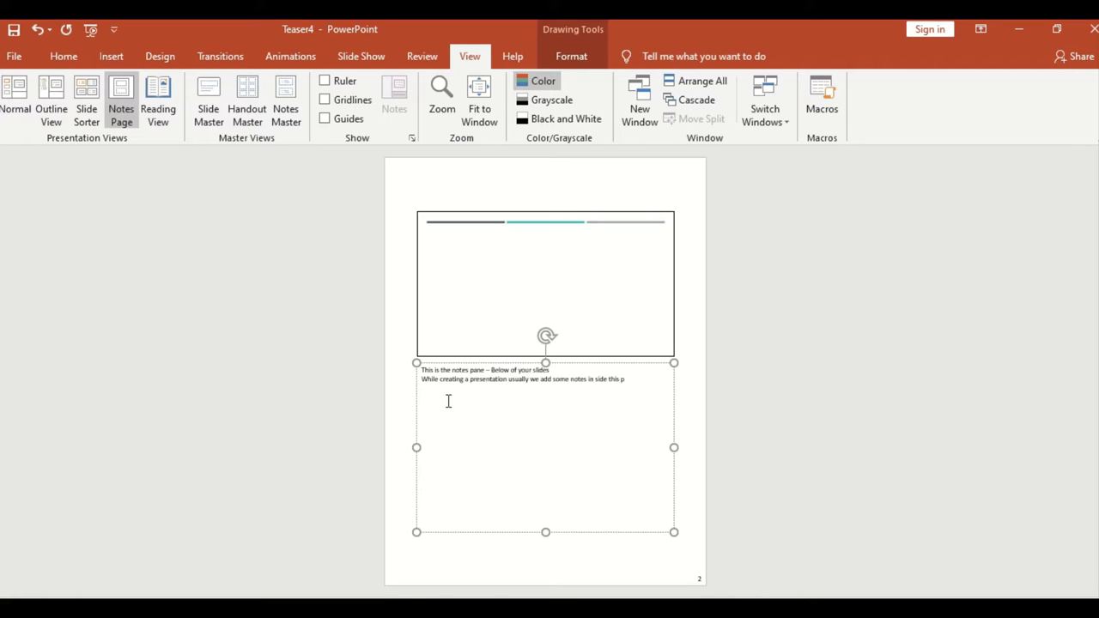
text(x w)
text(hich)
text( o)
text(ot)
text(show)
text(ase)
text(ime of)
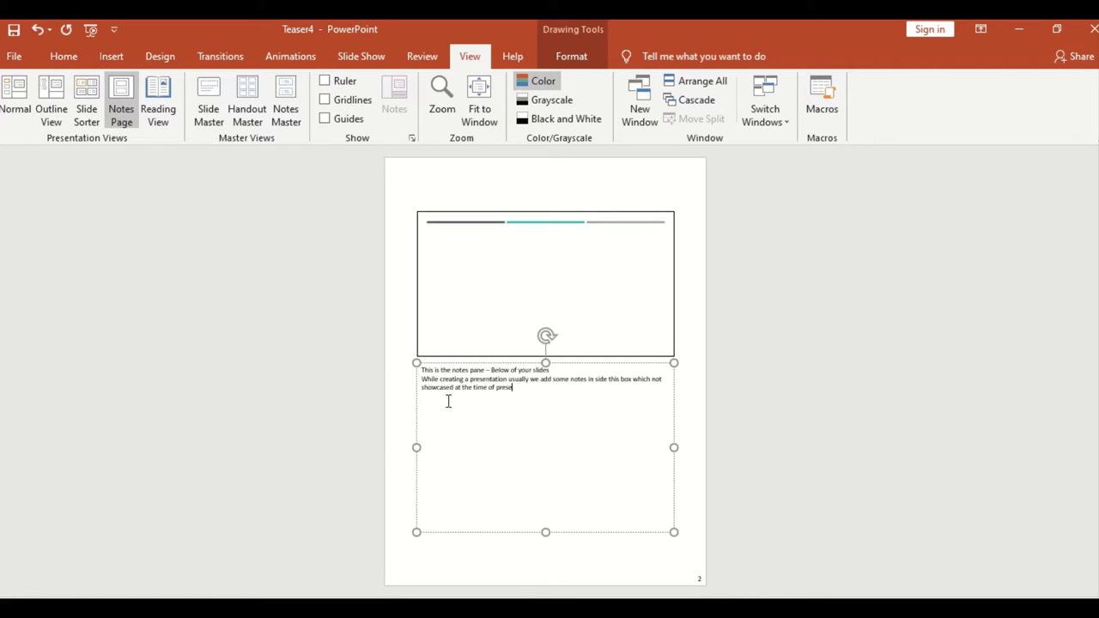
text(ation)
Return to Normal view and draw a text box near the top of slide 2
click(90, 110)
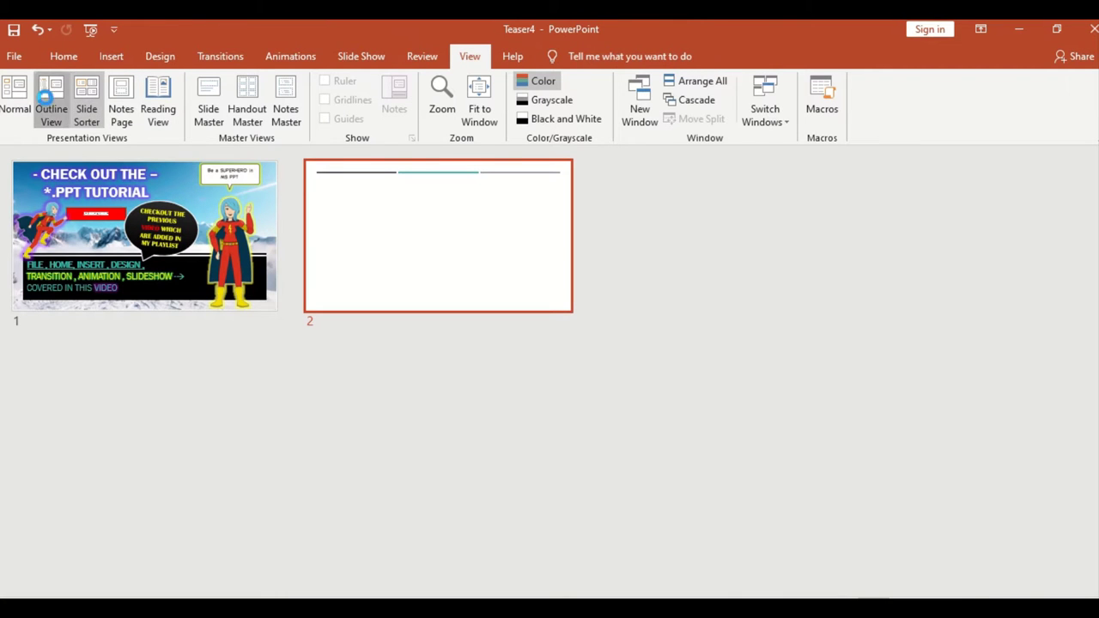
click(52, 110)
click(19, 106)
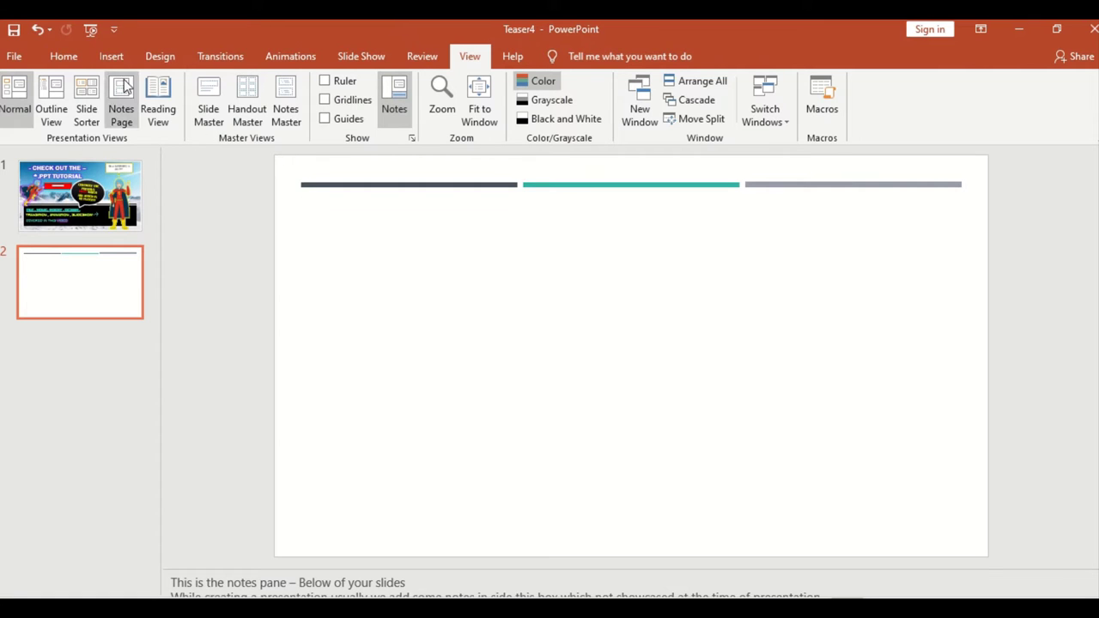
click(111, 56)
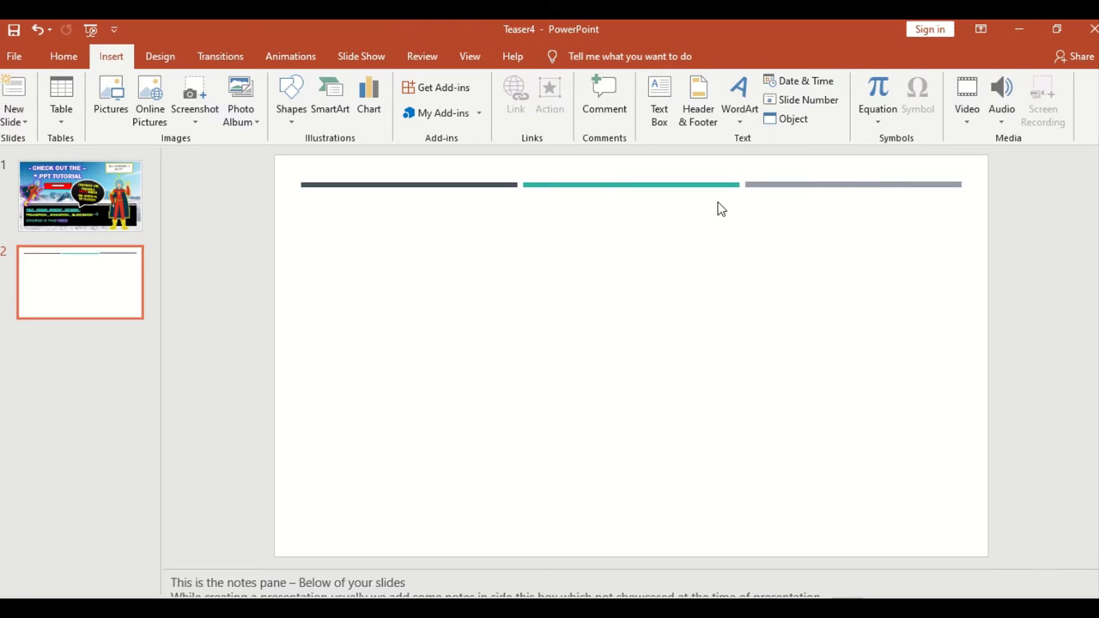
click(658, 99)
drag(583, 344, 726, 419)
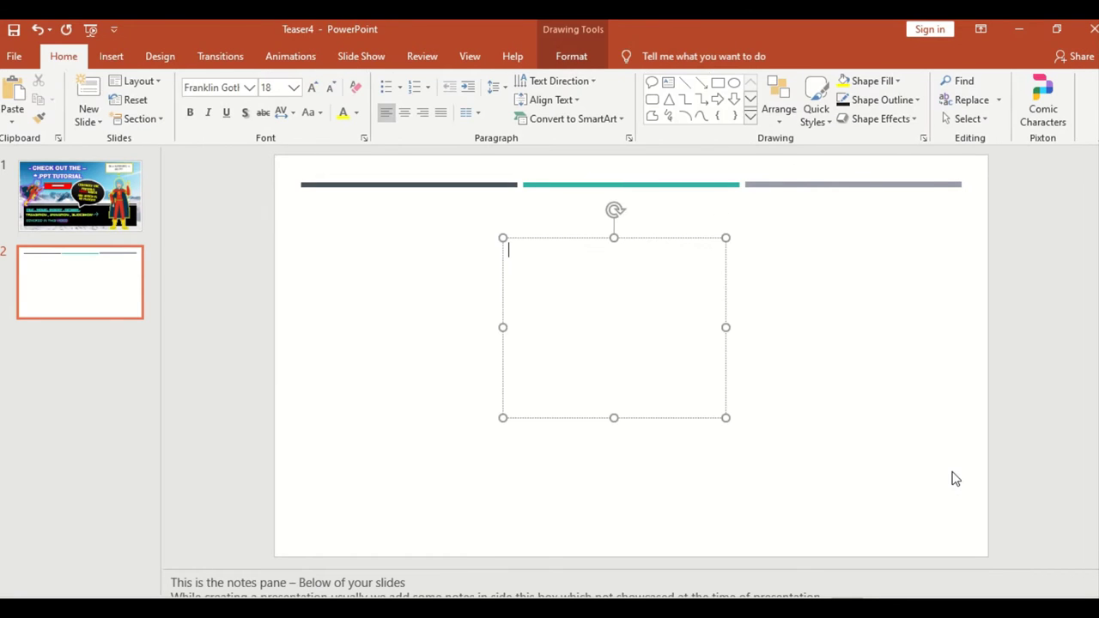
Type 'If you are applying for any ms power point exam' and 'Important question is asked how many types of presentation views ?'
text(If you)
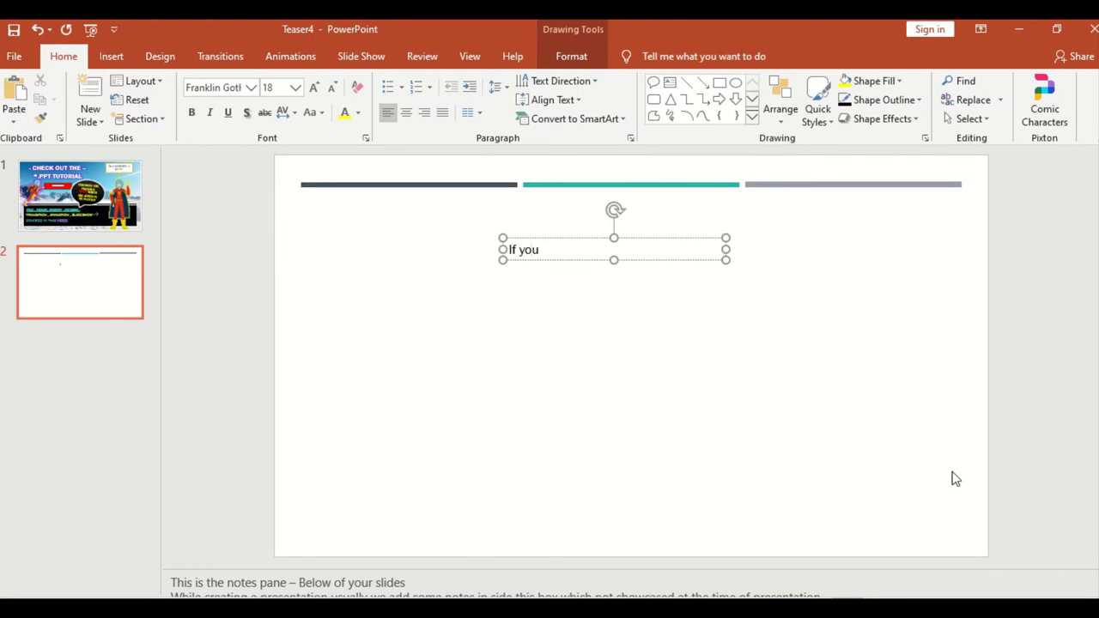
text( are applyin)
text(g for ay e)
key(BackSpace)
key(BackSpace)
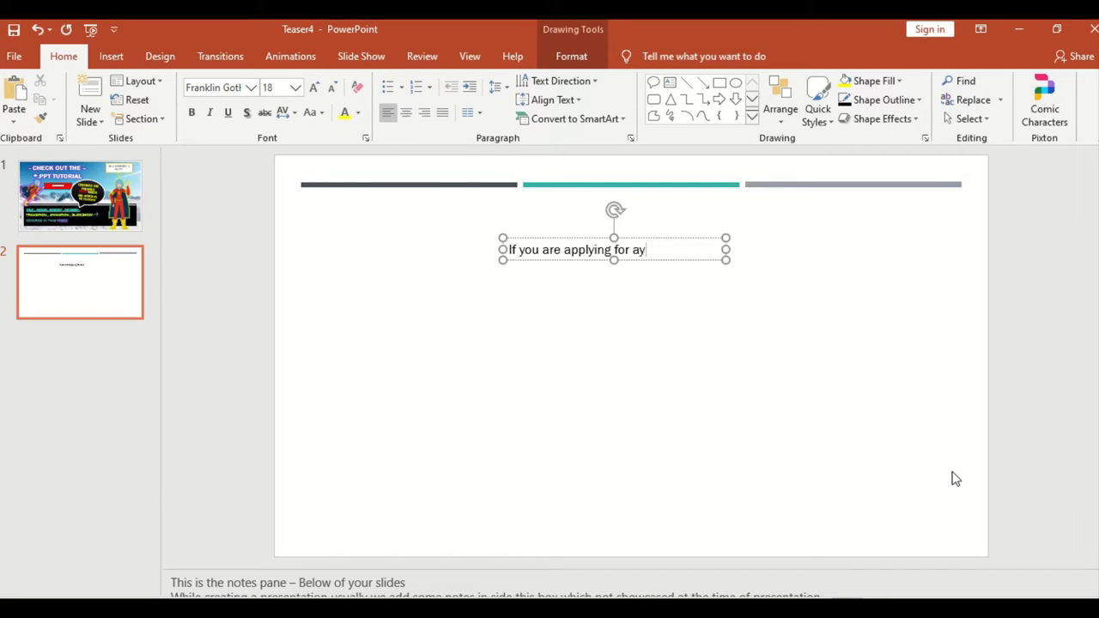
key(BackSpace)
text(ny ms p)
text(ower point e)
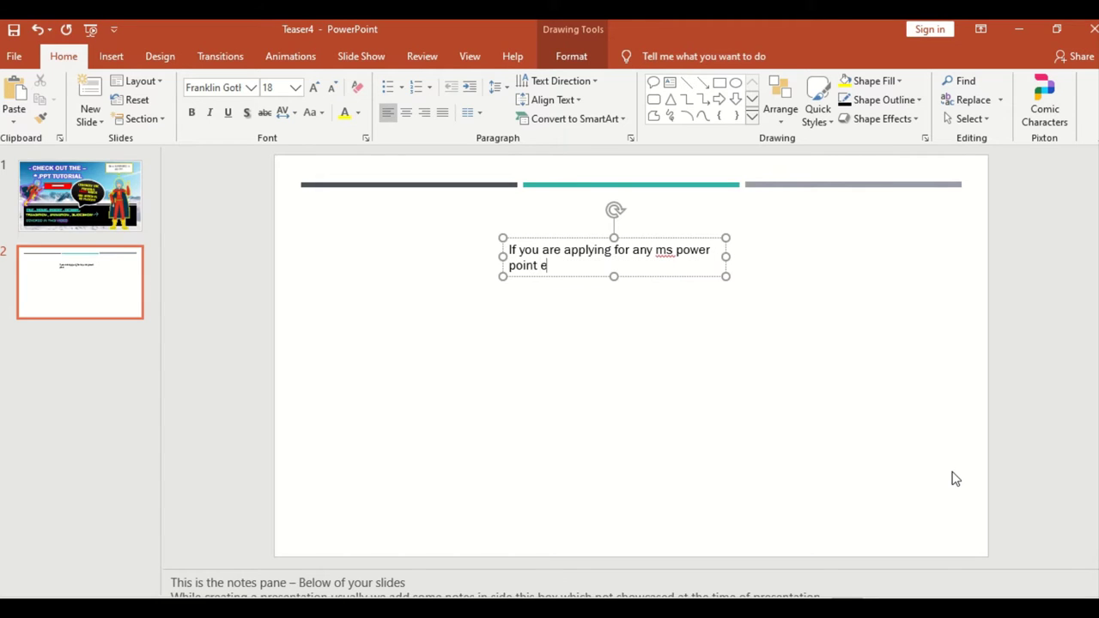
text(xam)
key(Return)
key(Return)
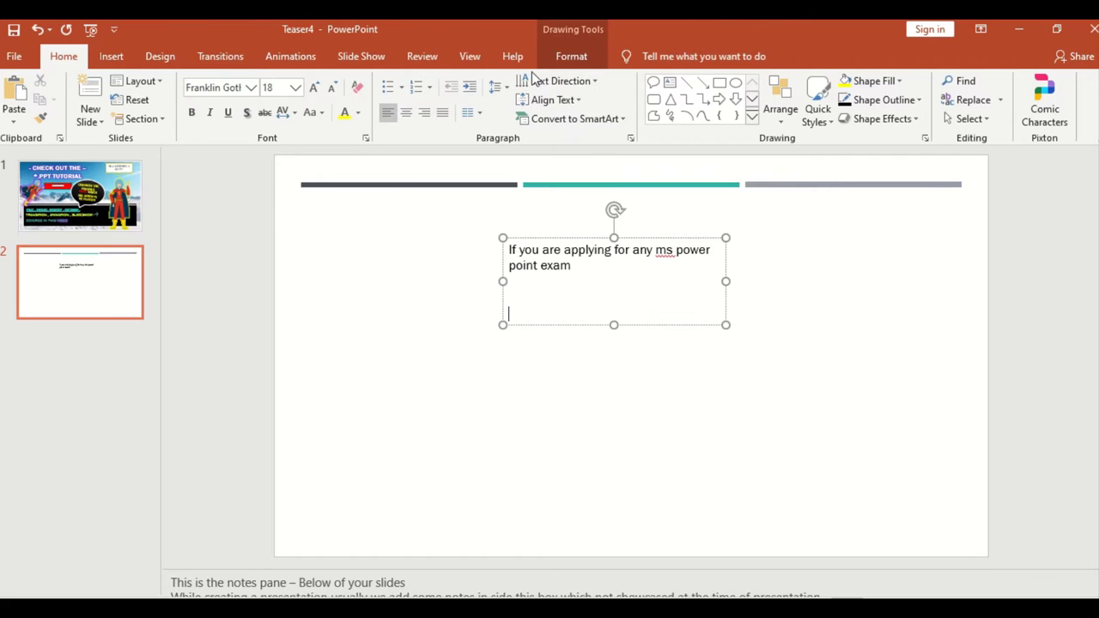
click(470, 56)
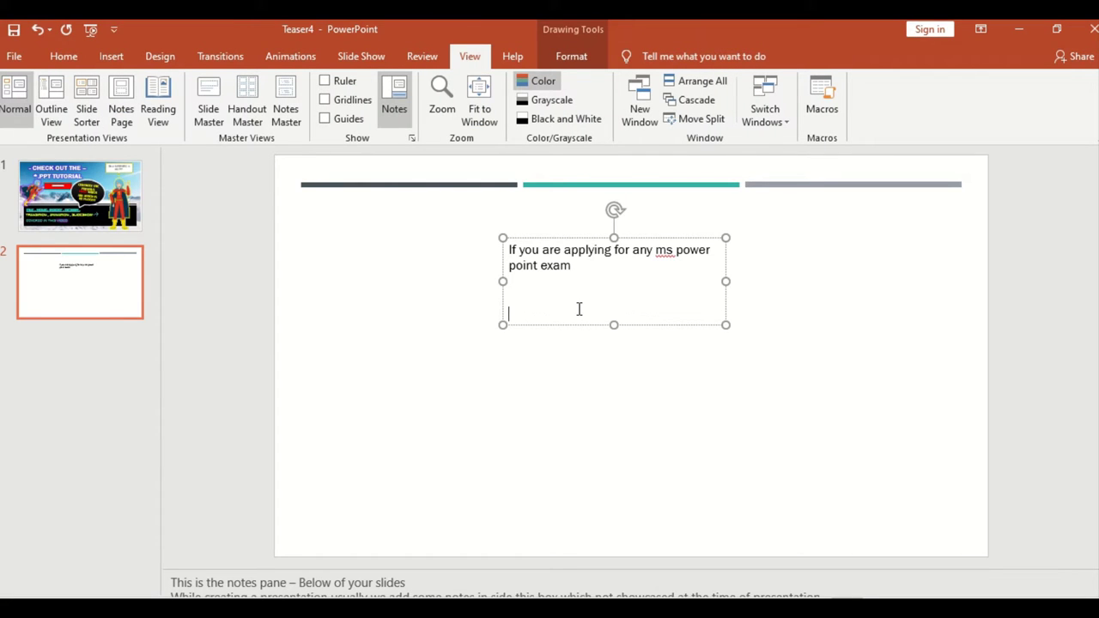
text(int exa)
text(m  Important q)
text(uestin is)
key(BackSpace)
key(BackSpace)
key(BackSpace)
text(s)
text(tion is a)
text(sked h)
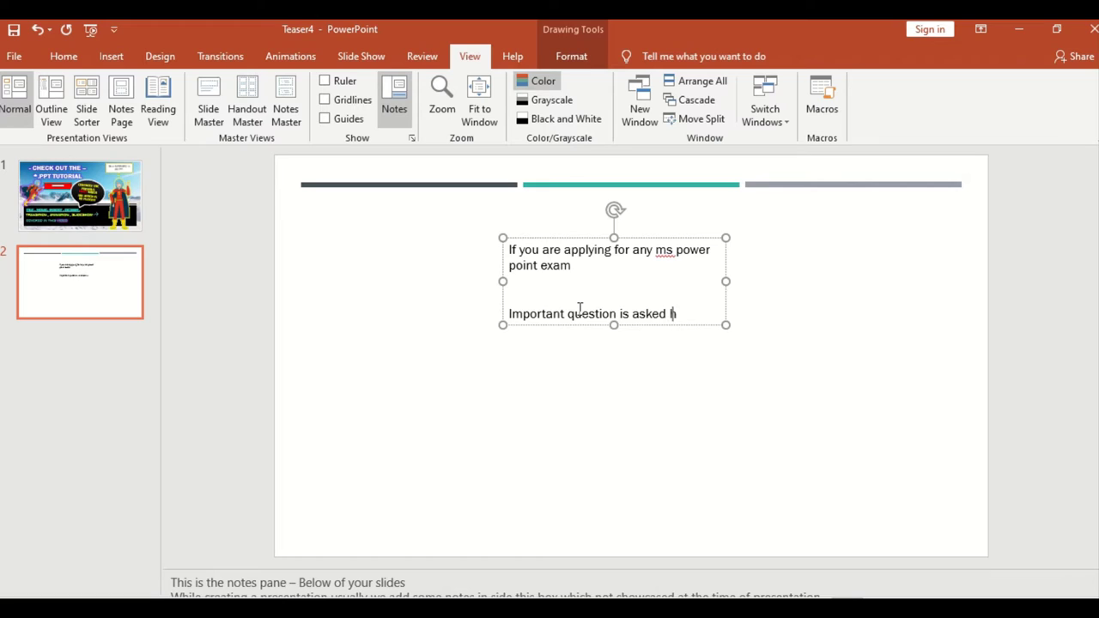
text(ow many t)
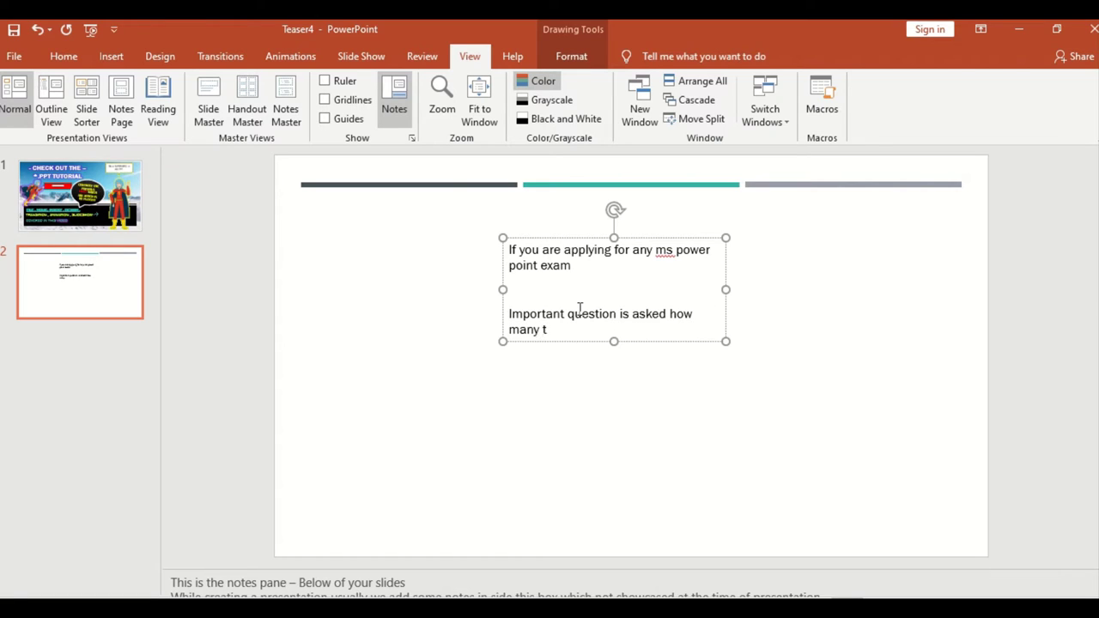
text(ypes of )
text(pre)
text(sentation vi)
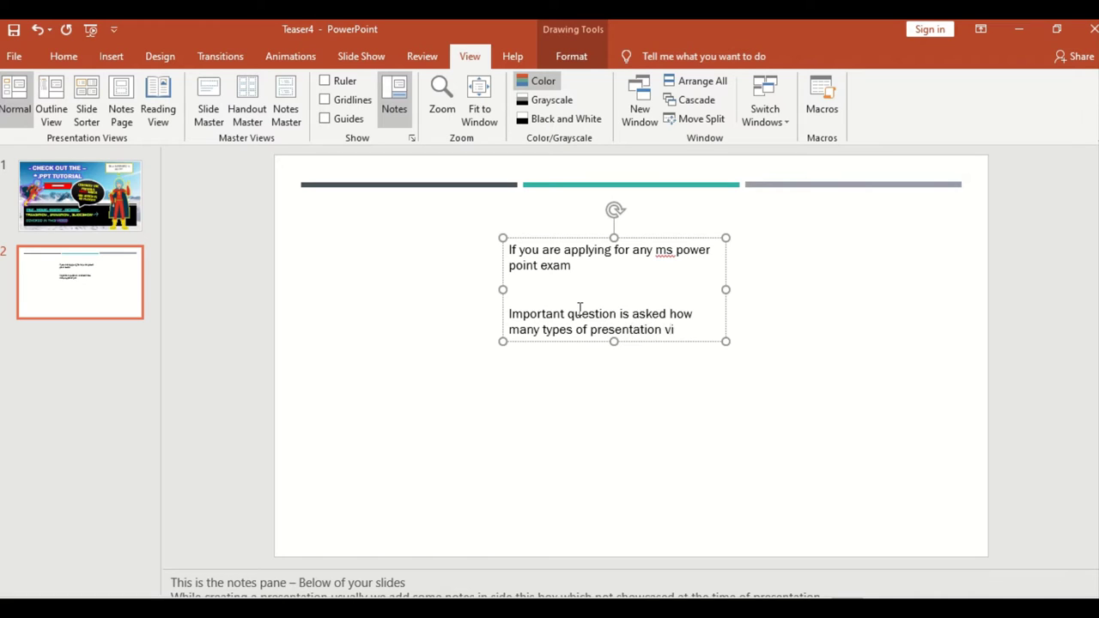
text(ews ?)
Add item 1 'Normal view – which we usually work upon it' and item 2 explaining Outline view shows each slide's title
key(Return)
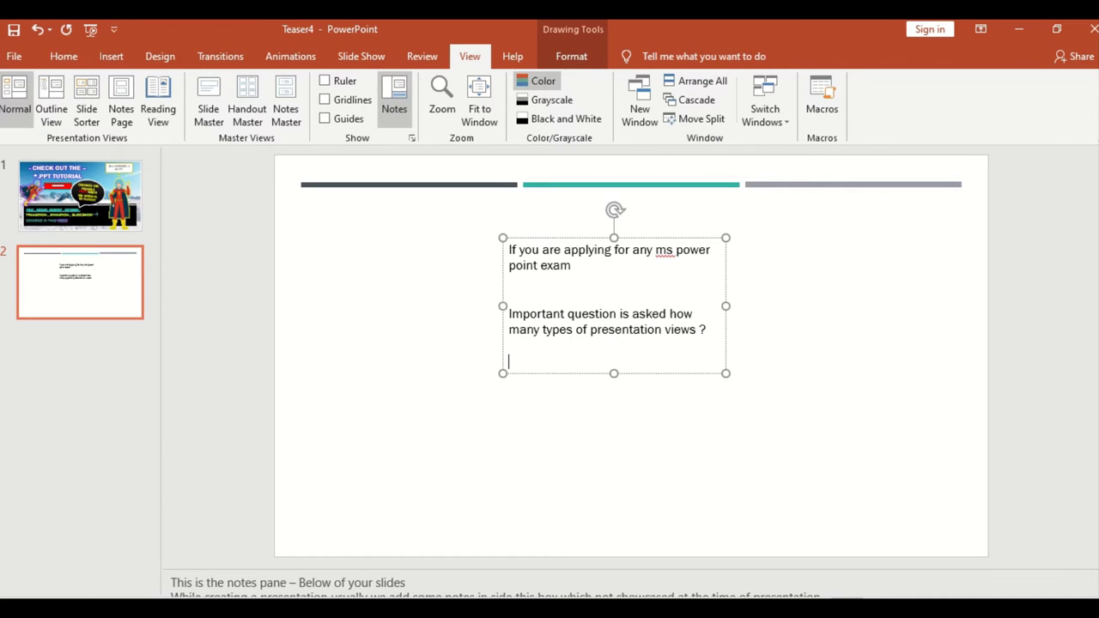
text(1)
text(Nr)
text(orma)
text(l )
text(view )
text(- which)
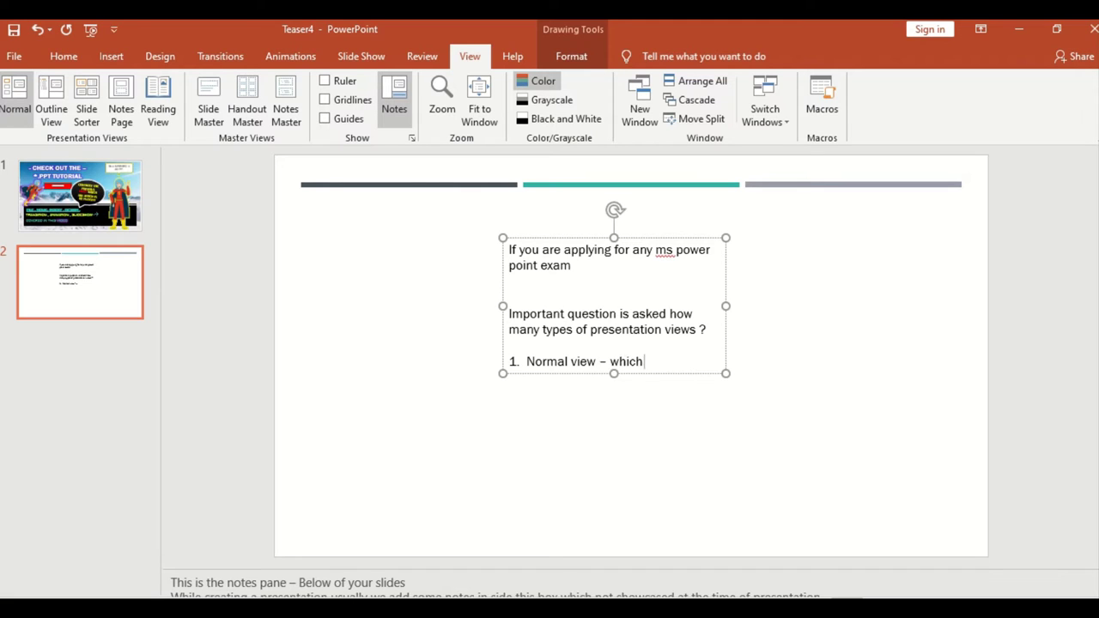
text( iwe usually)
text( work upo)
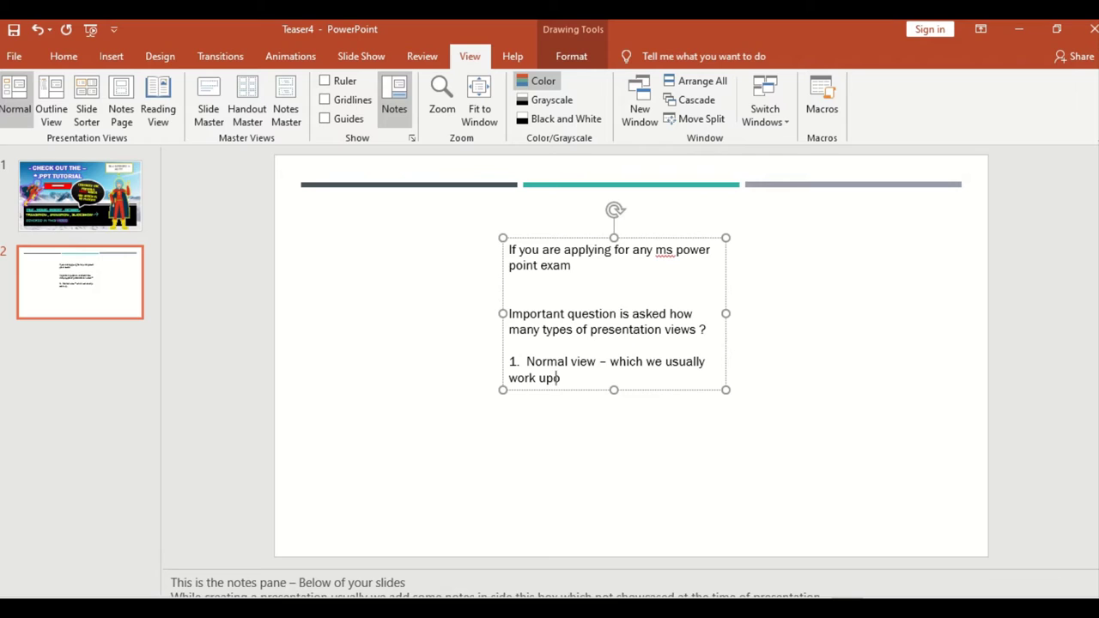
text(n it)
key(Return)
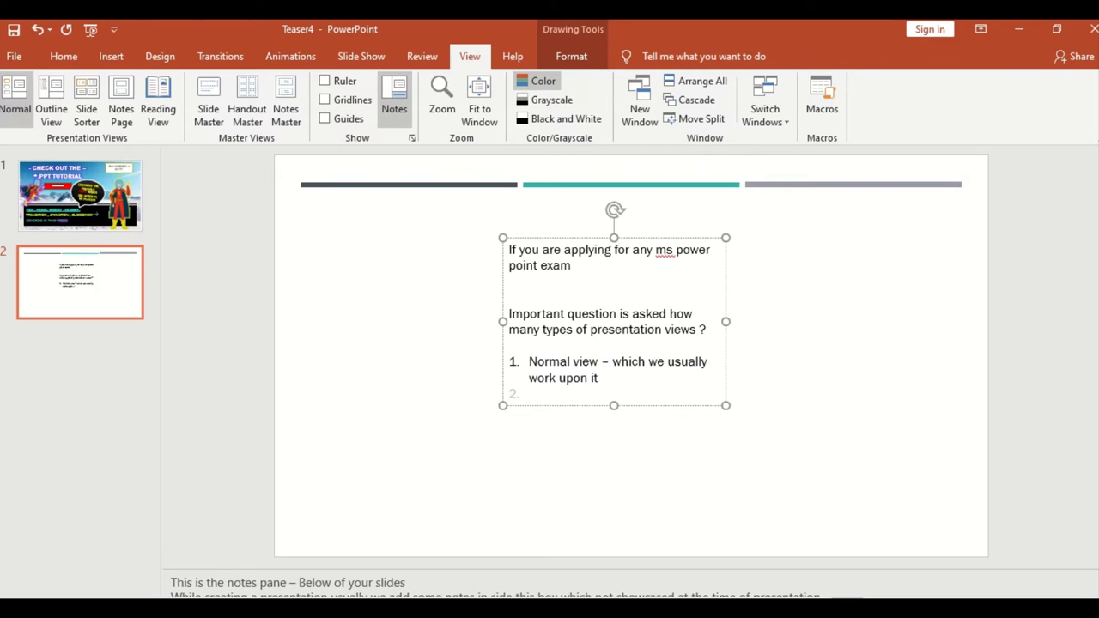
text(out)
text(lo)
key(BackSpace)
text(ine vi)
text(ew if w)
key(BackSpace)
key(BackSpace)
key(BackSpace)
key(BackSpace)
text(- If we)
text( havemulti)
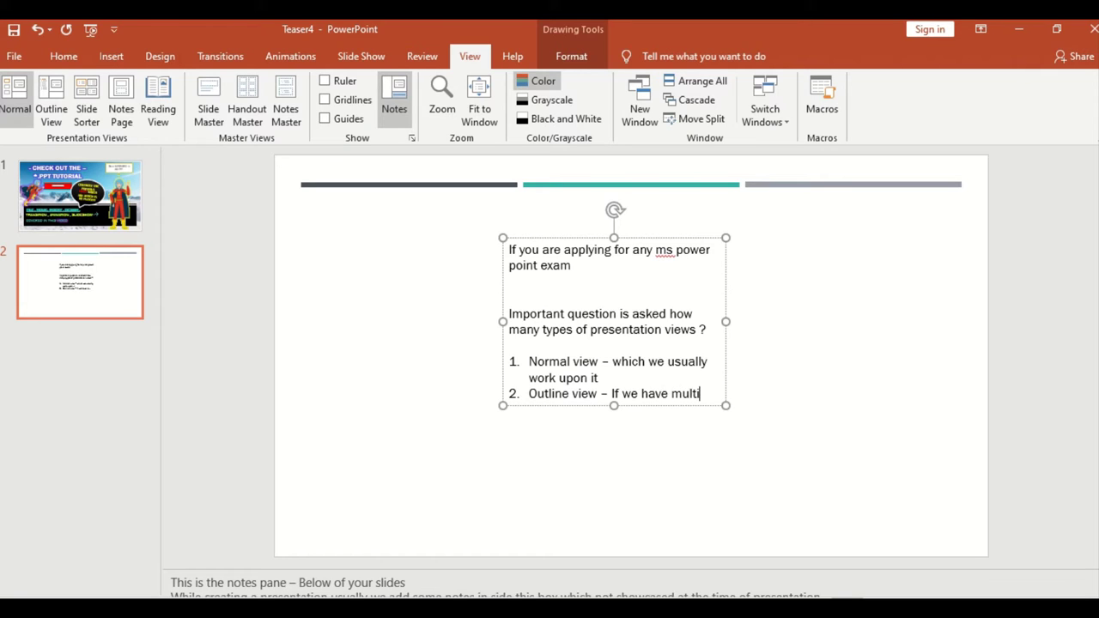
text(ple )
text(slid)
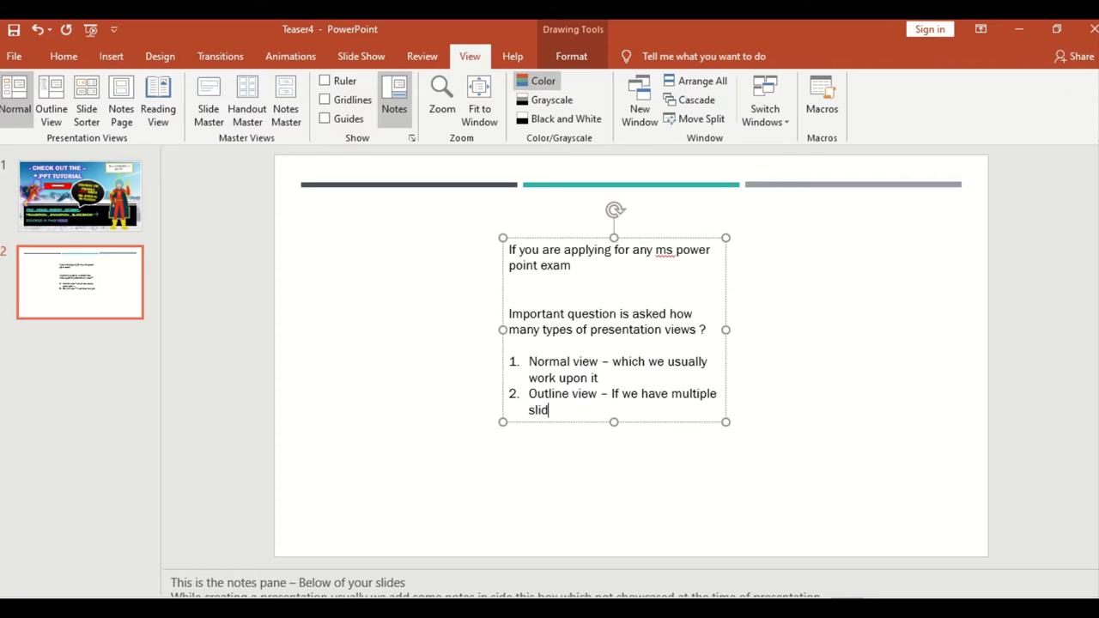
text(es and wha)
key(BackSpace)
key(BackSpace)
text(a)
text(nt to see the )
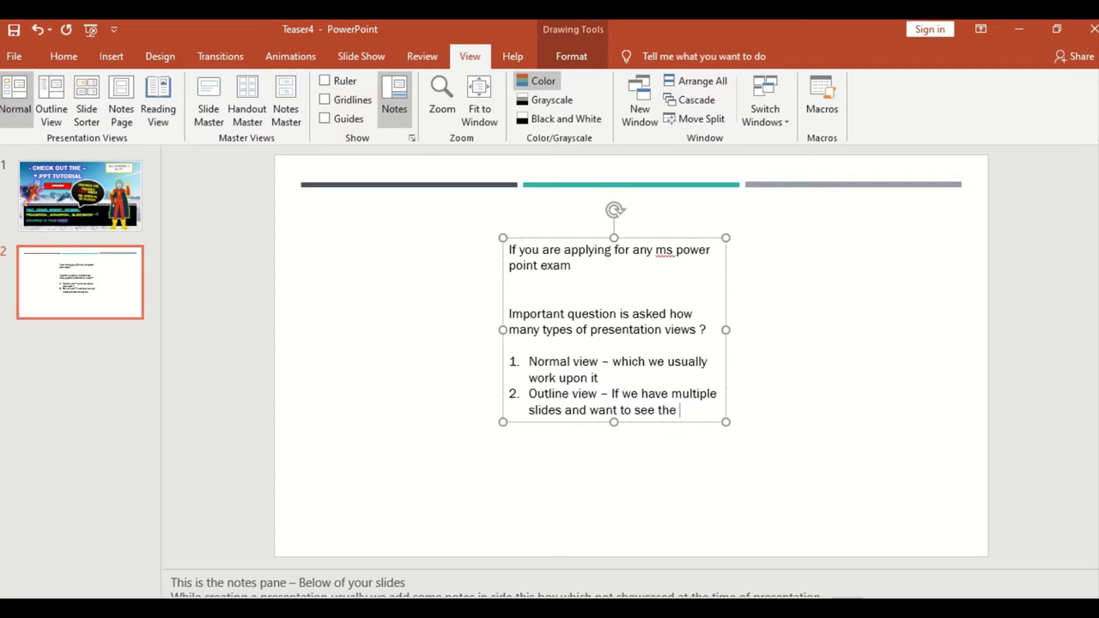
text(he)
text(ading or t)
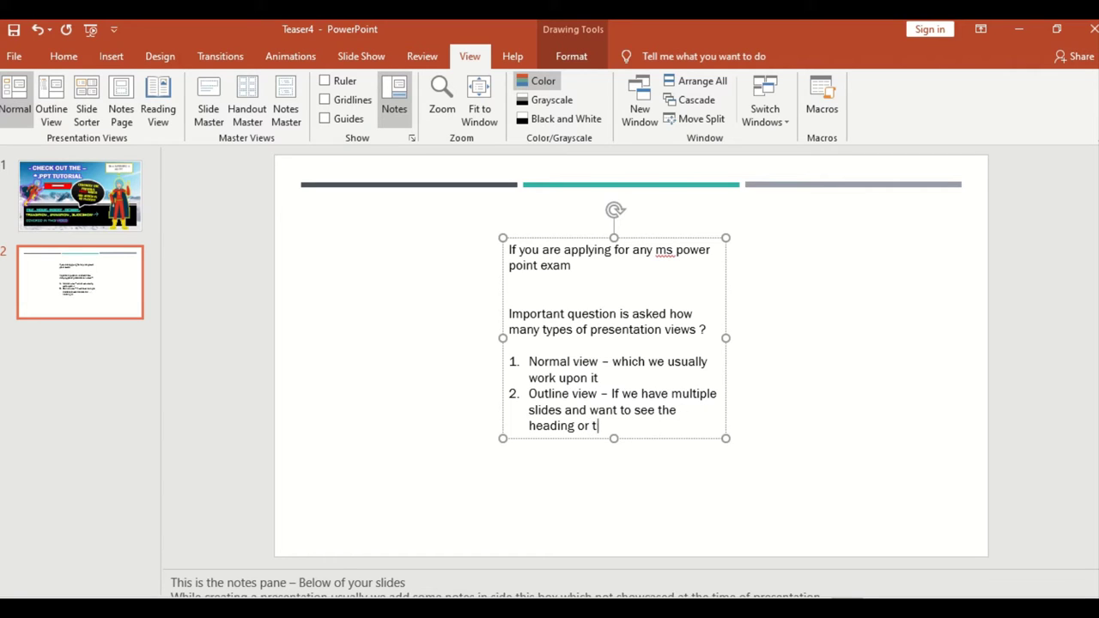
text(itel)
key(BackSpace)
key(BackSpace)
text(le wis)
text(e eah)
key(BackSpace)
text(ch)
text( slides you c)
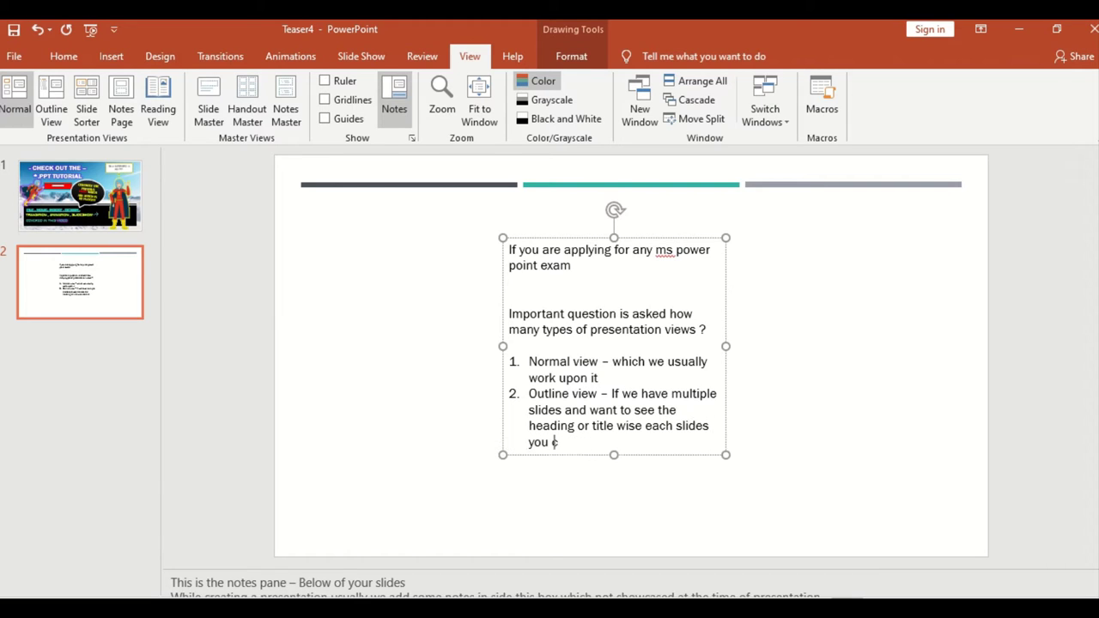
text(an d)
key(BackSpace)
text(us)
text(e this option)
Add items 3 Slide sorter and 4 Notes page, then begin item 5 Reading view
key(Return)
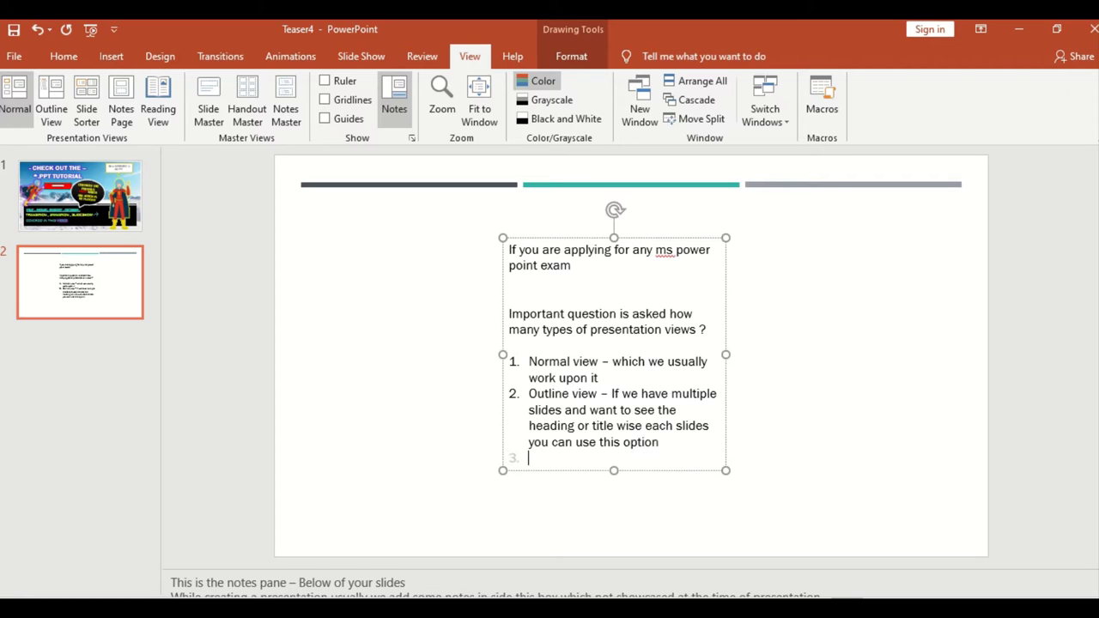
text(sl)
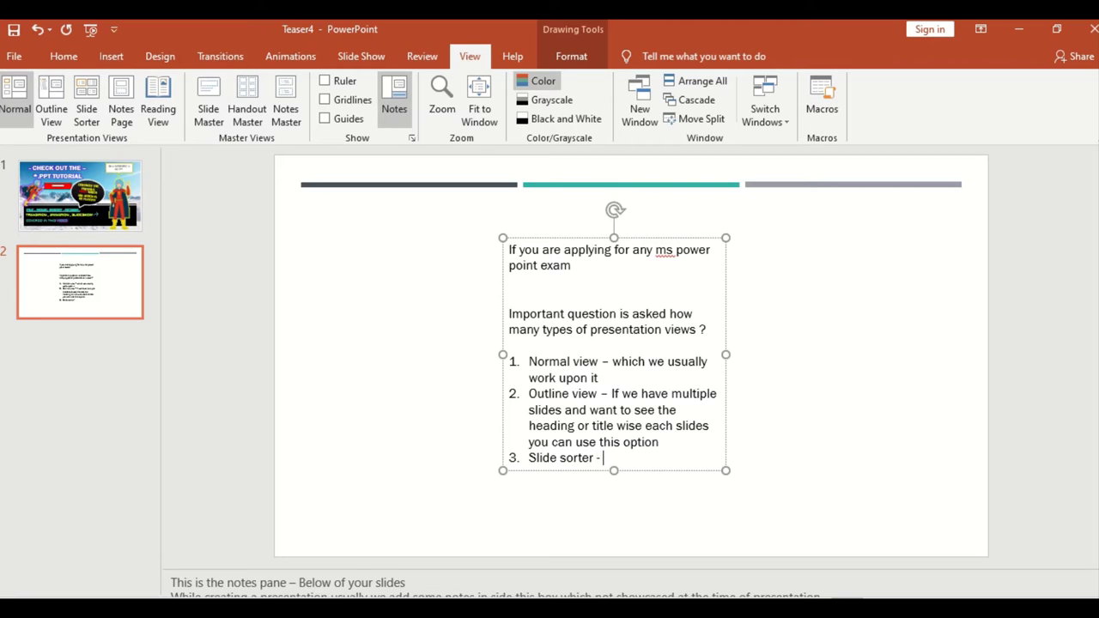
text( mmary of each)
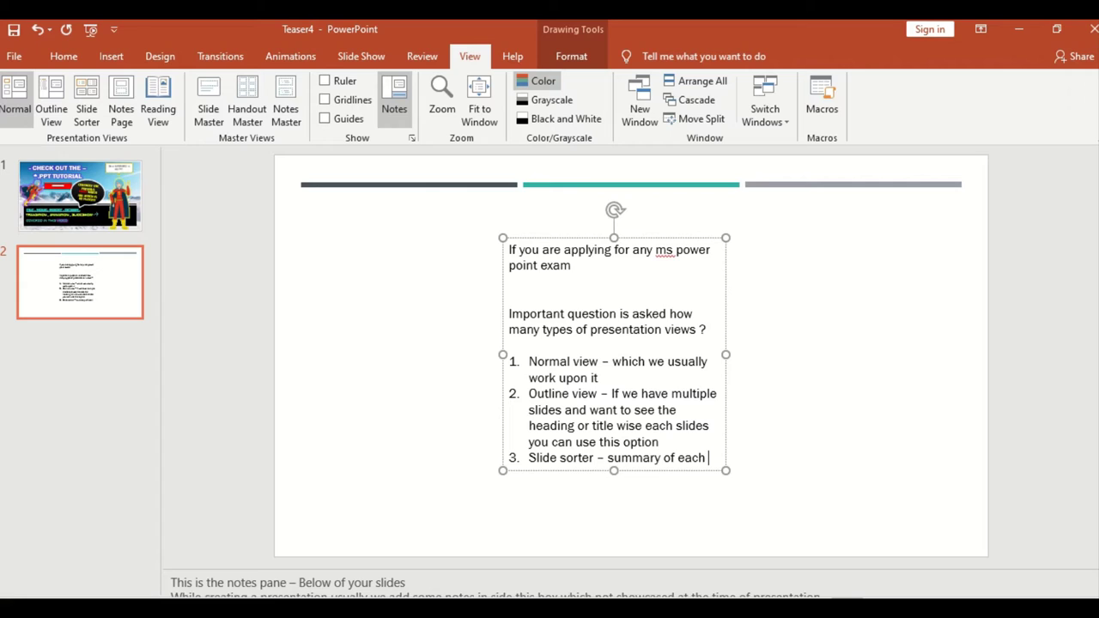
text(slide)
key(Return)
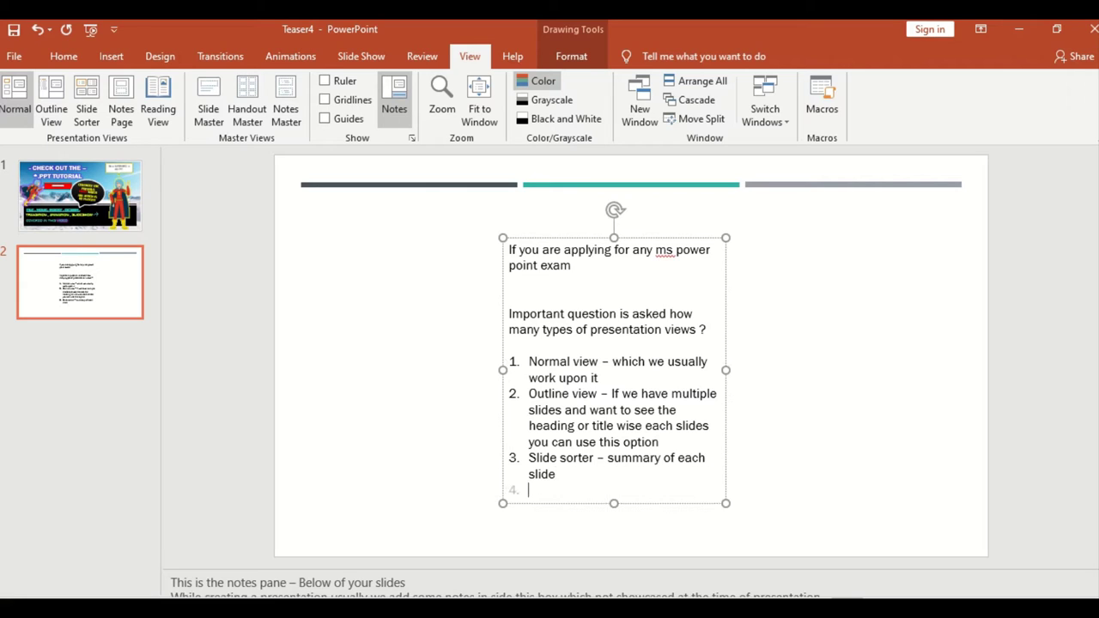
text(n page)
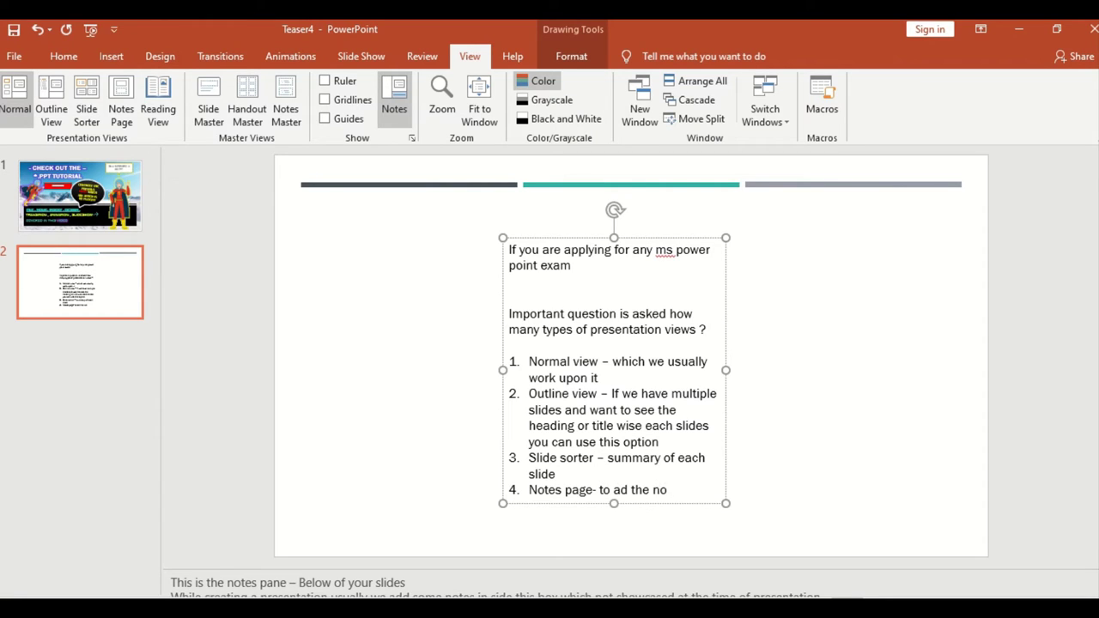
key(BackSpace)
key(BackSpace)
key(BackSpace)
key(Return)
text(re)
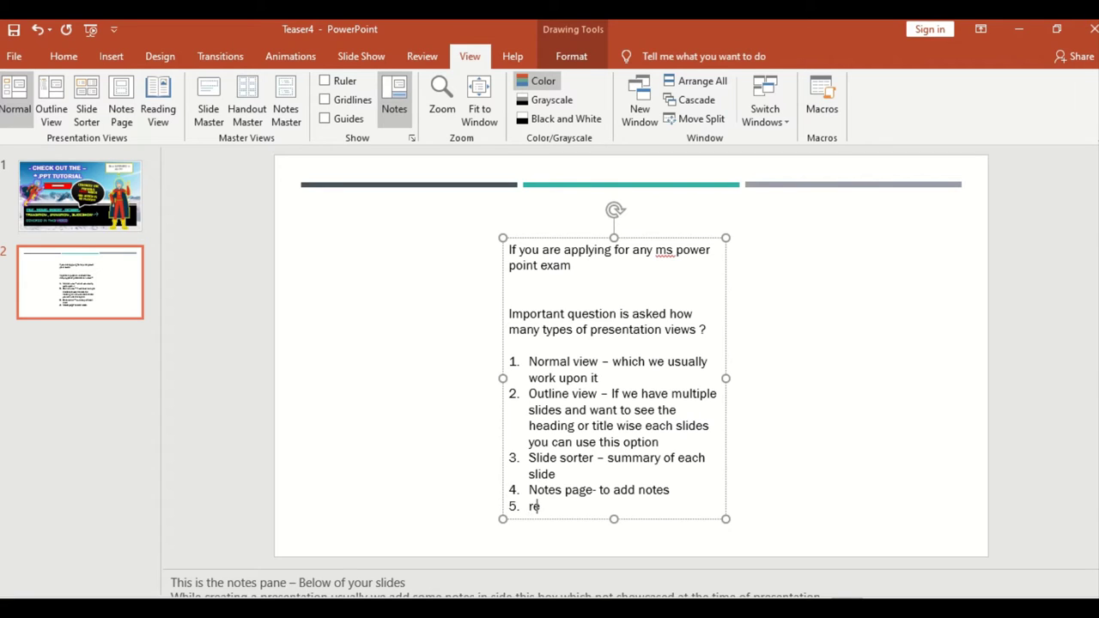
text(ng n)
text(view -)
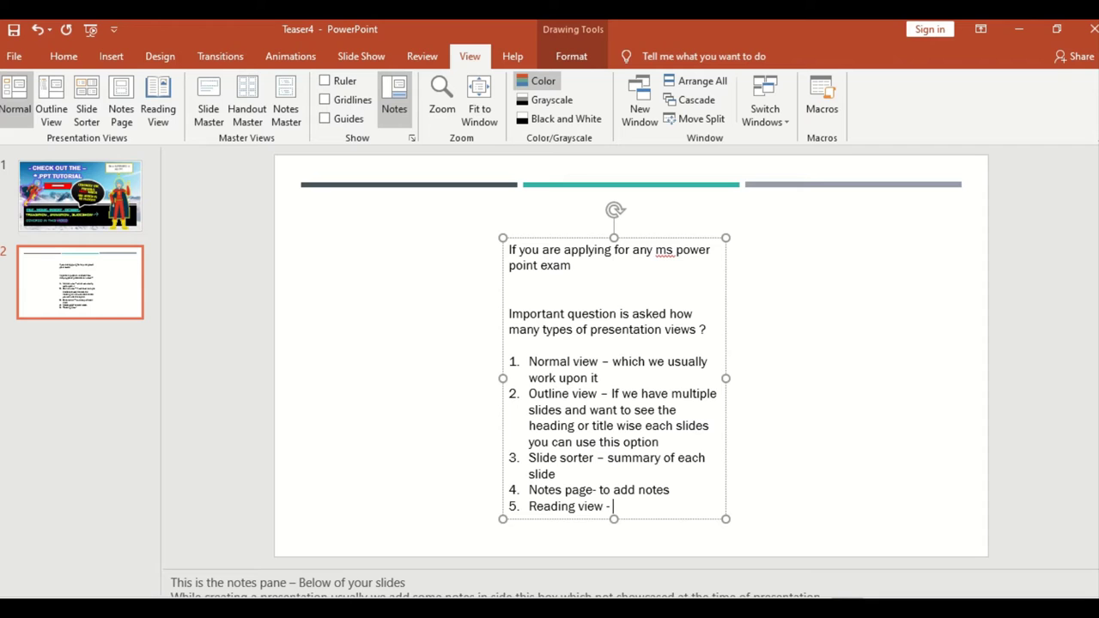
Preview the presentation in Reading View and click through to exit
click(158, 109)
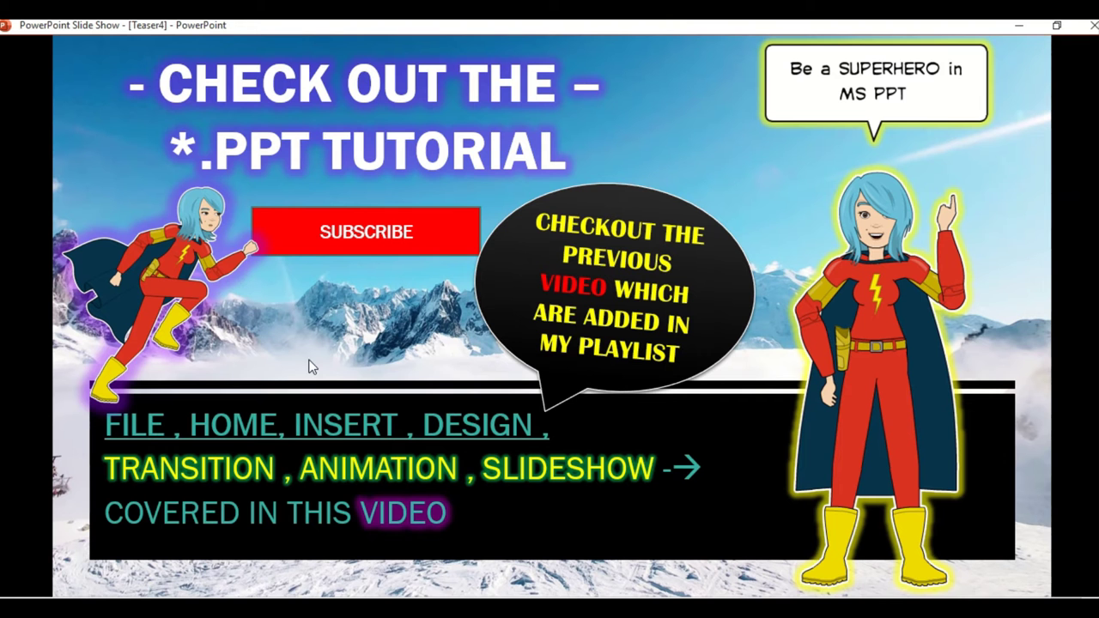
click(390, 332)
click(389, 331)
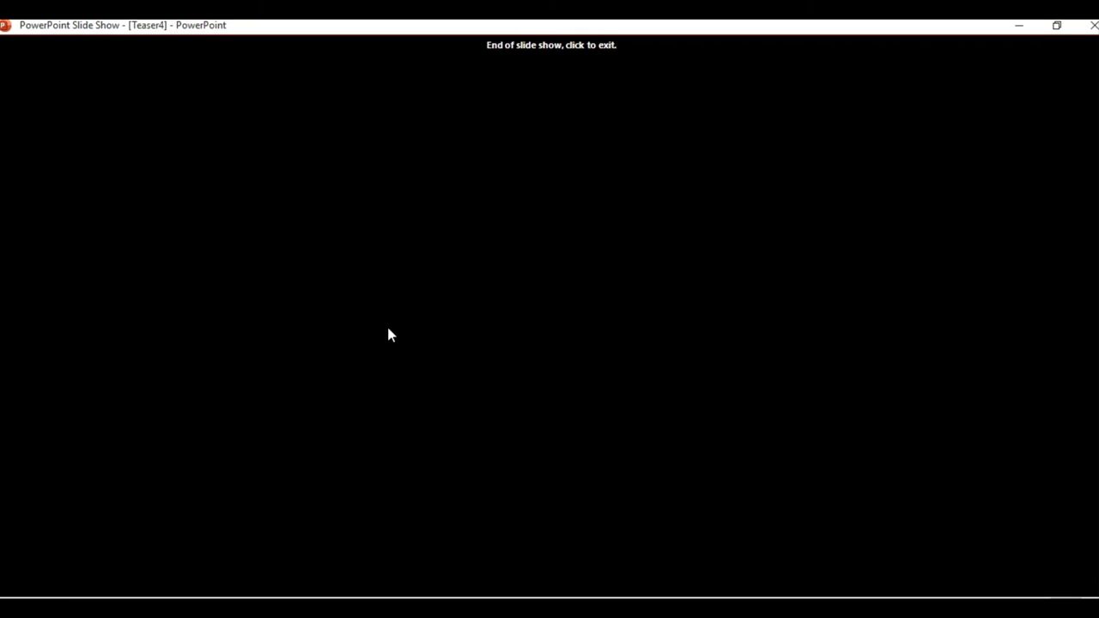
click(388, 334)
Finish item 5 as 'Reading view – kind of slide show' and drag the text box upward
click(615, 509)
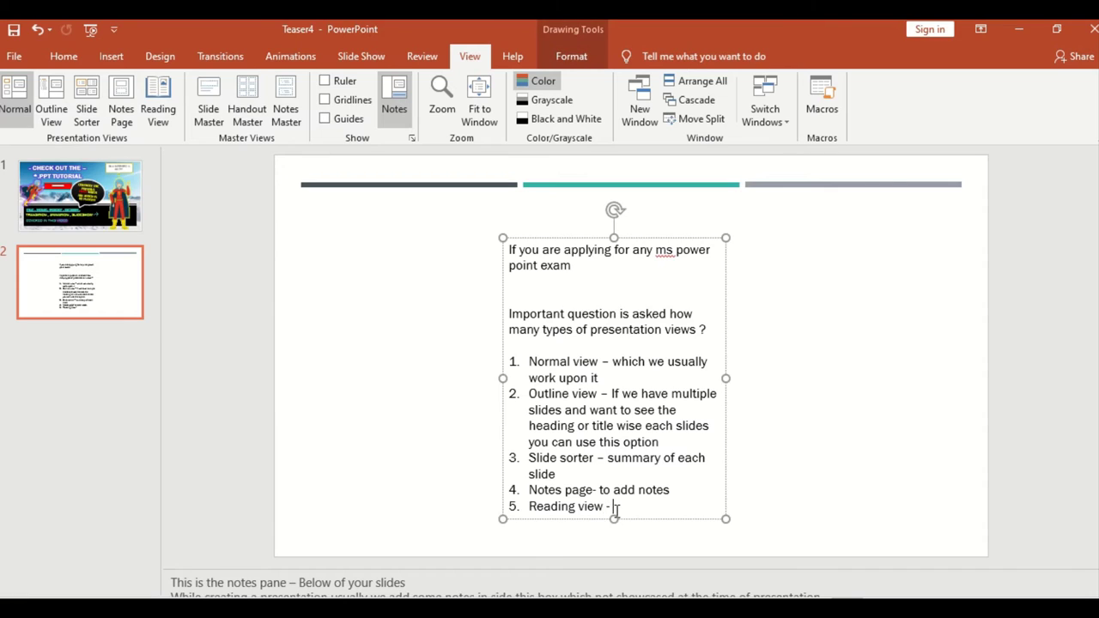
text(k)
text( of slide s)
text(how)
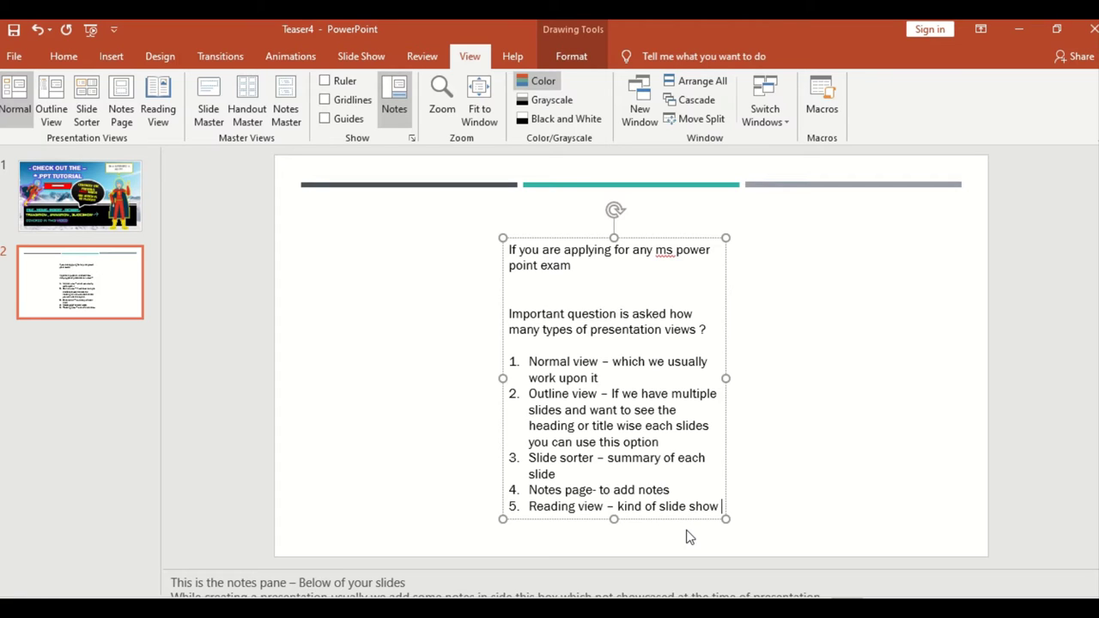
drag(727, 270, 643, 217)
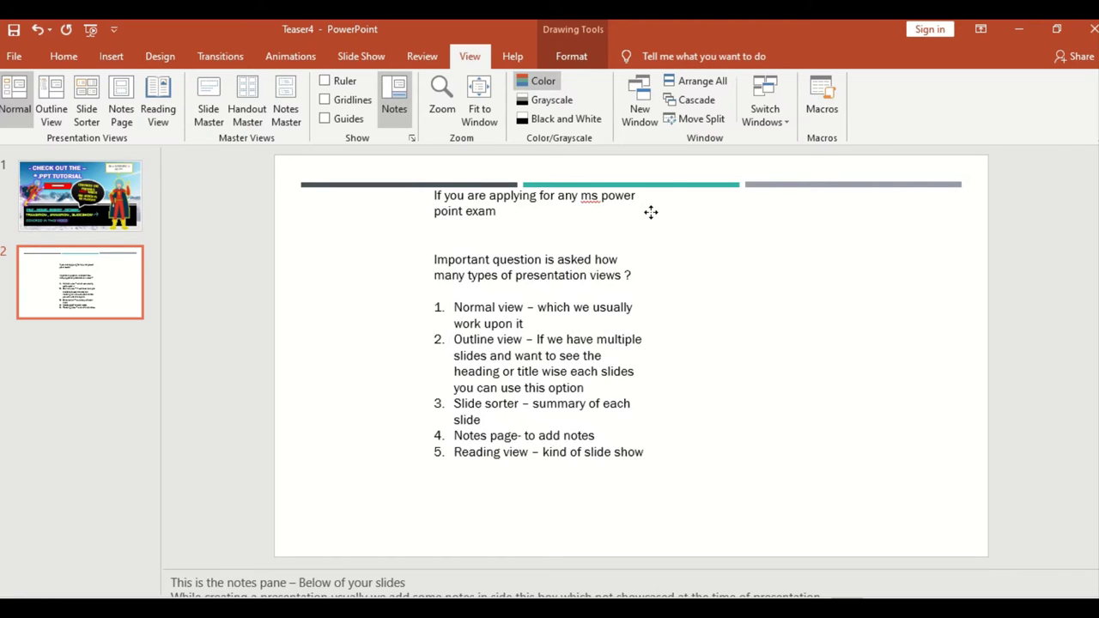
click(213, 123)
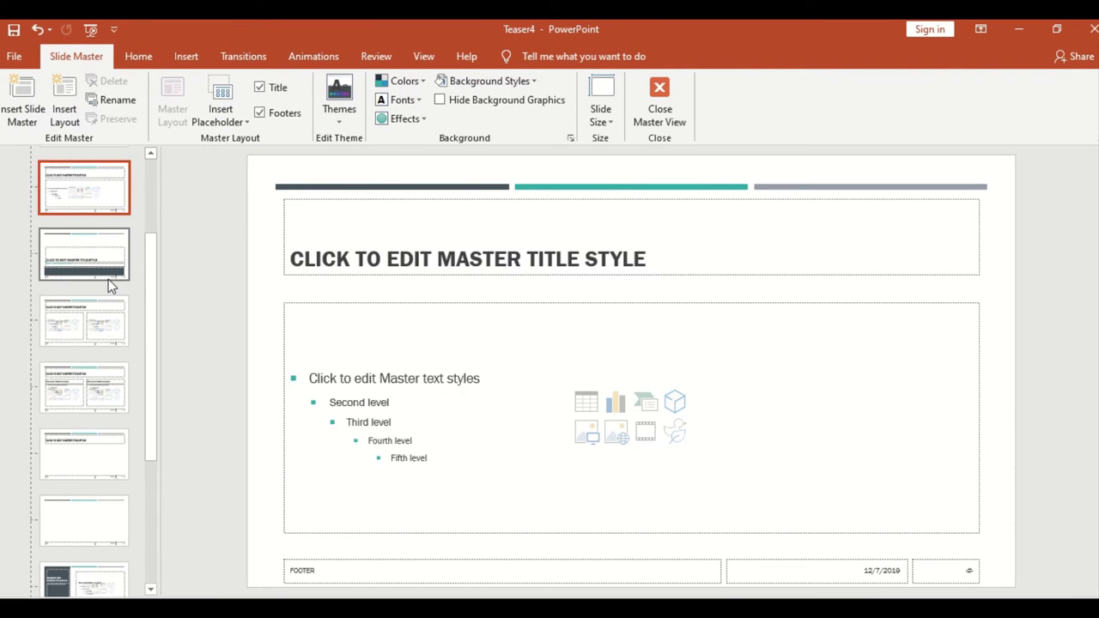
click(107, 270)
click(97, 320)
click(103, 391)
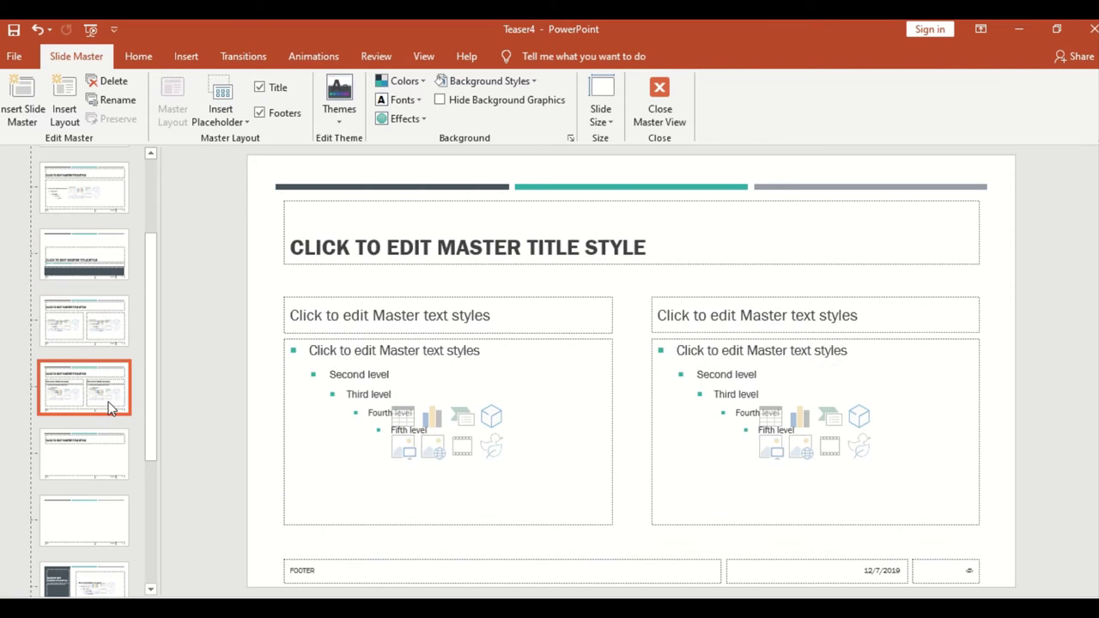
click(121, 449)
click(116, 517)
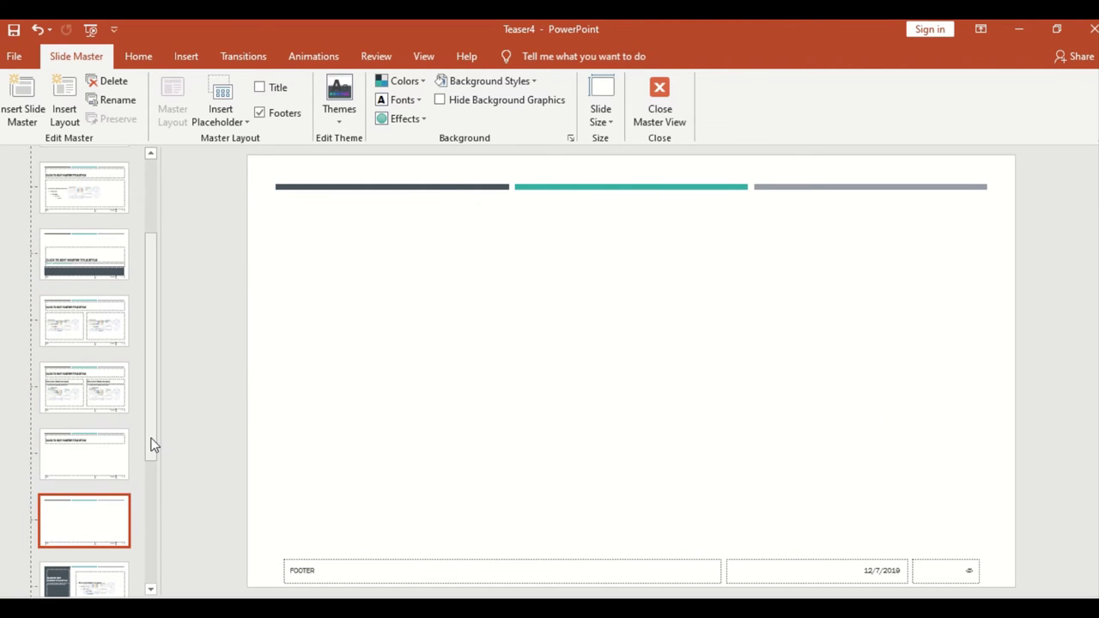
drag(152, 444, 152, 312)
click(45, 201)
click(59, 270)
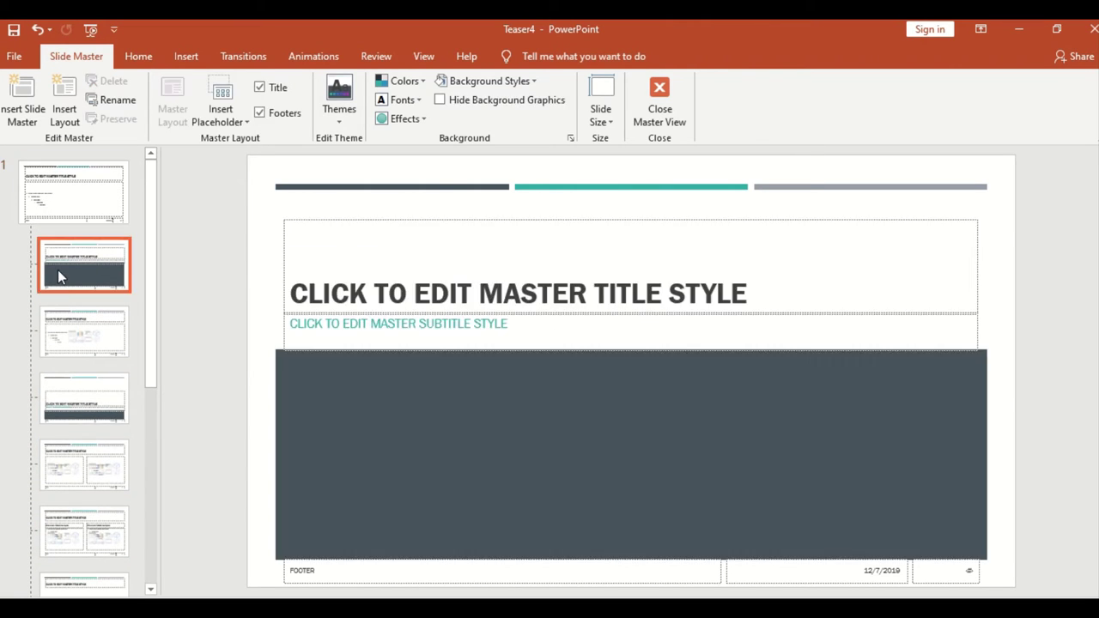
click(61, 326)
click(76, 382)
click(93, 524)
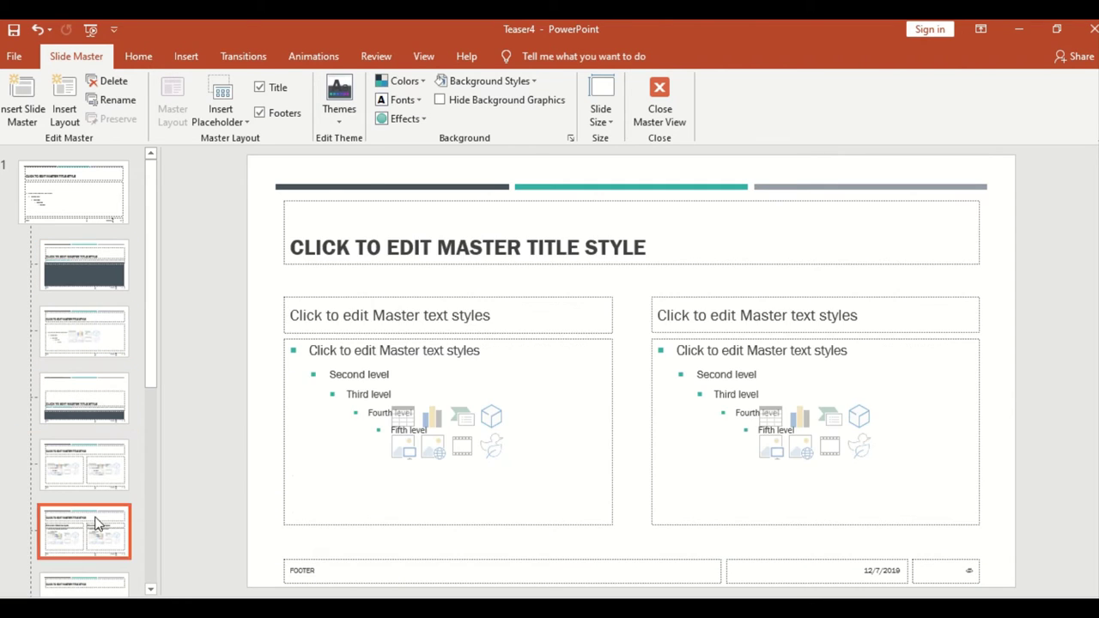
click(101, 391)
click(423, 56)
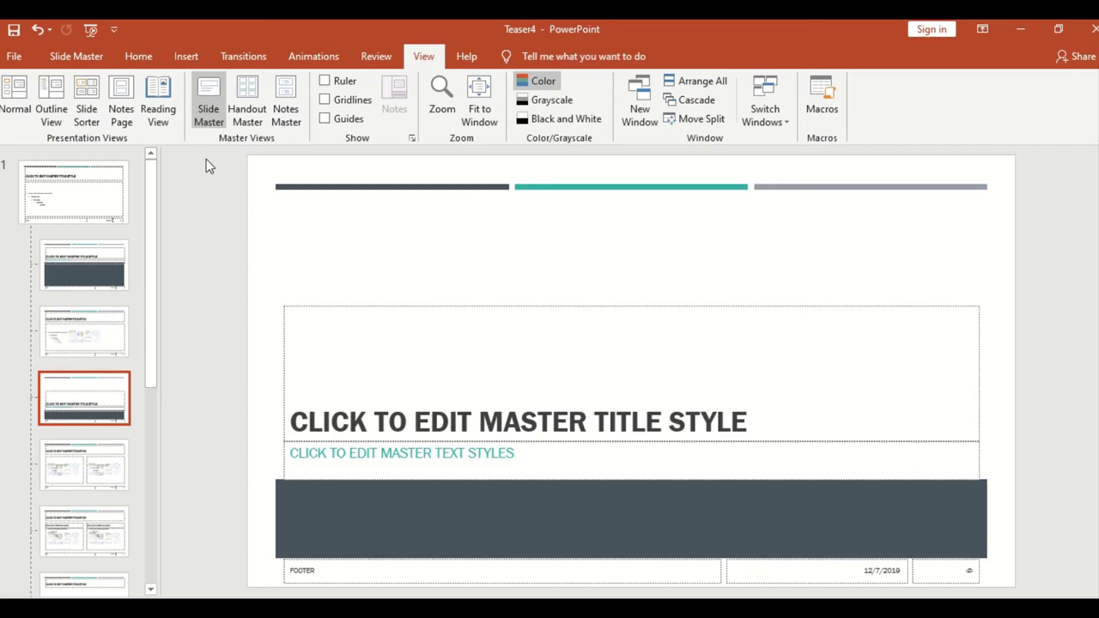
click(29, 108)
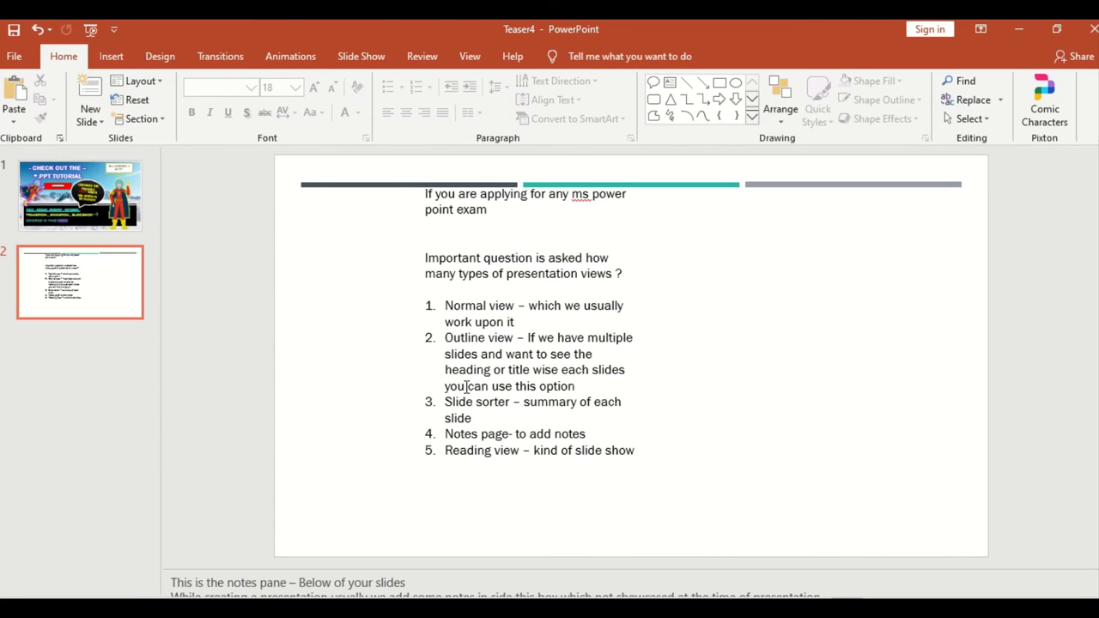
Move the list text box to slide 2's left side and add a new slide after it
click(466, 387)
drag(643, 380, 513, 428)
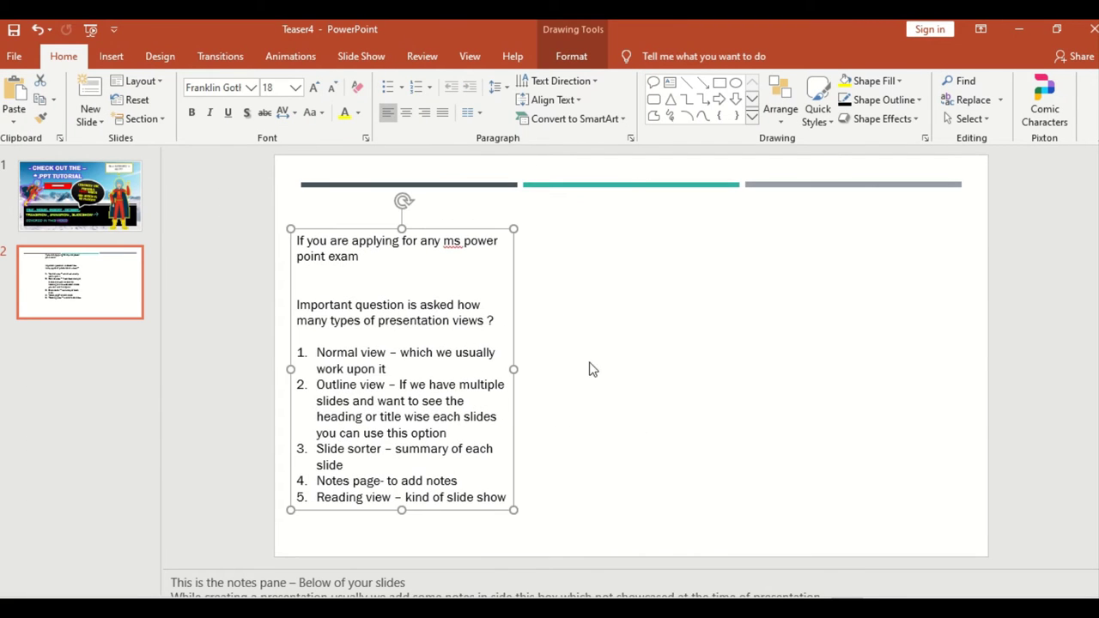
click(69, 276)
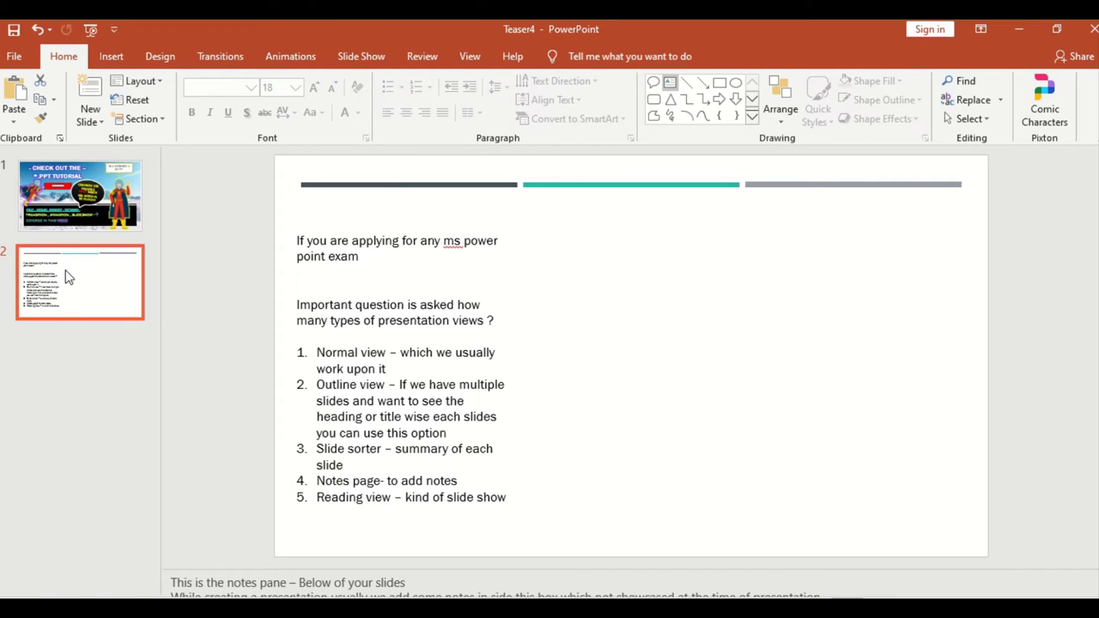
key(Return)
Title the new slide 3 'SLIDE MASTER IS THE'
click(408, 248)
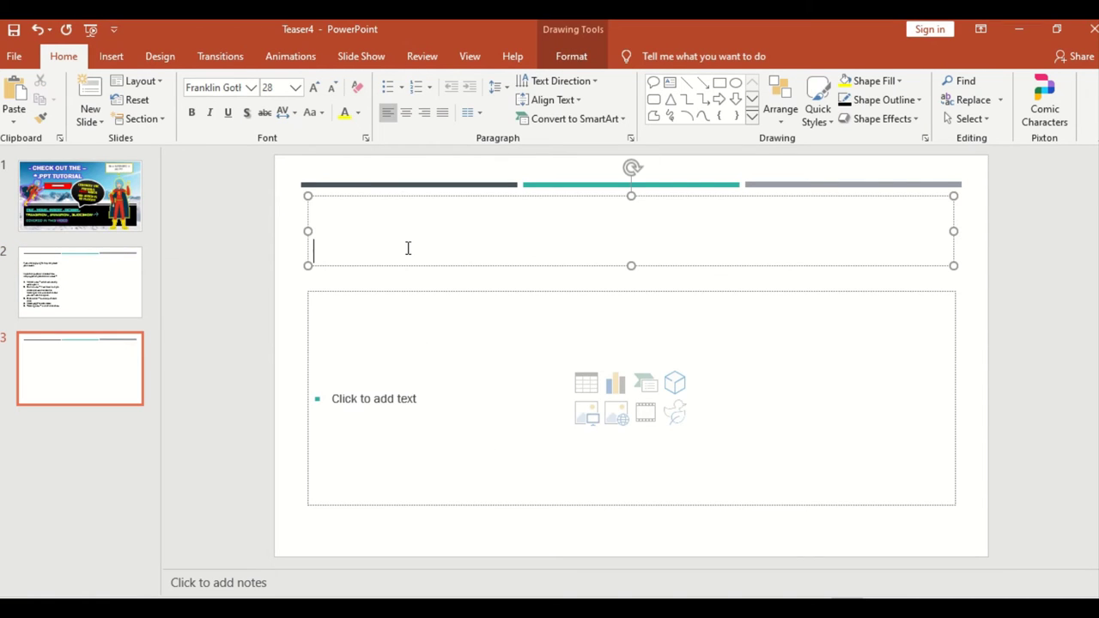
text(SLIDE)
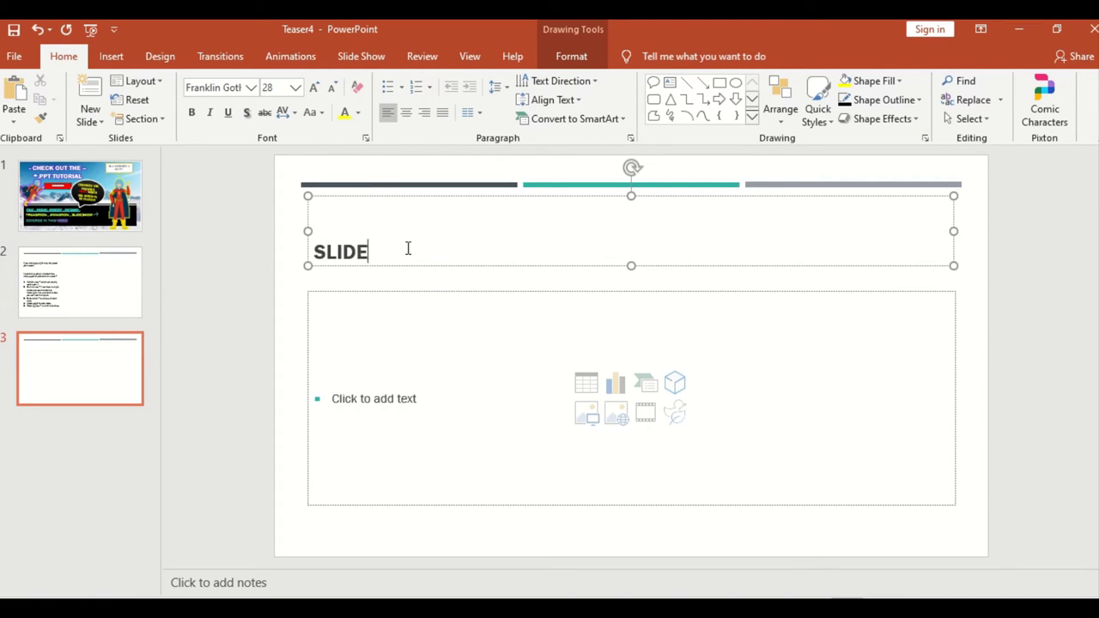
text( MASTER IS THE)
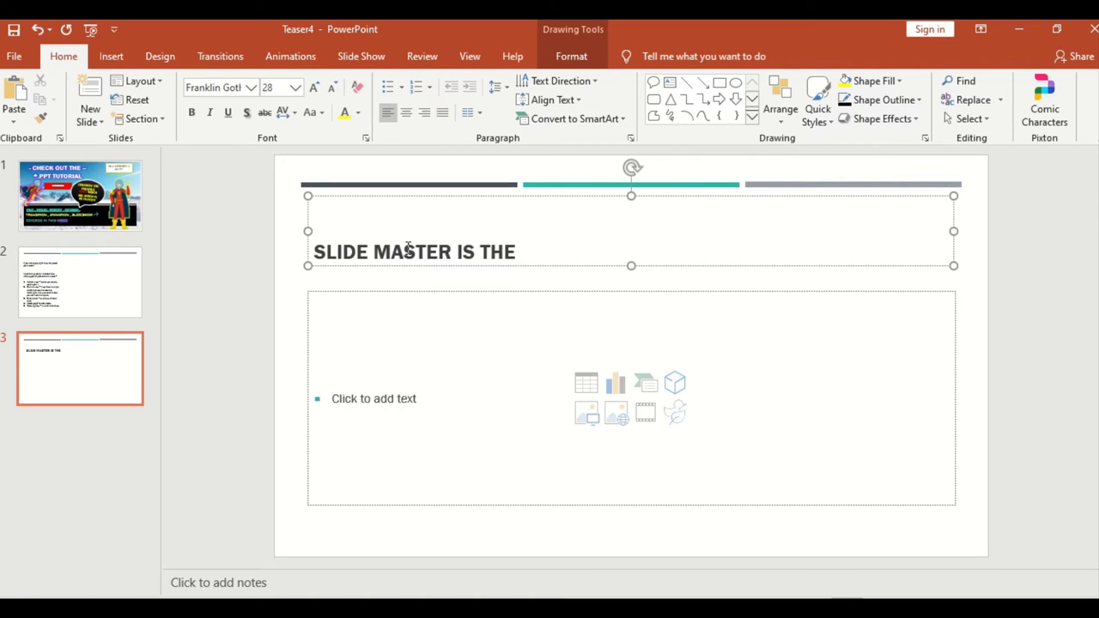
click(468, 58)
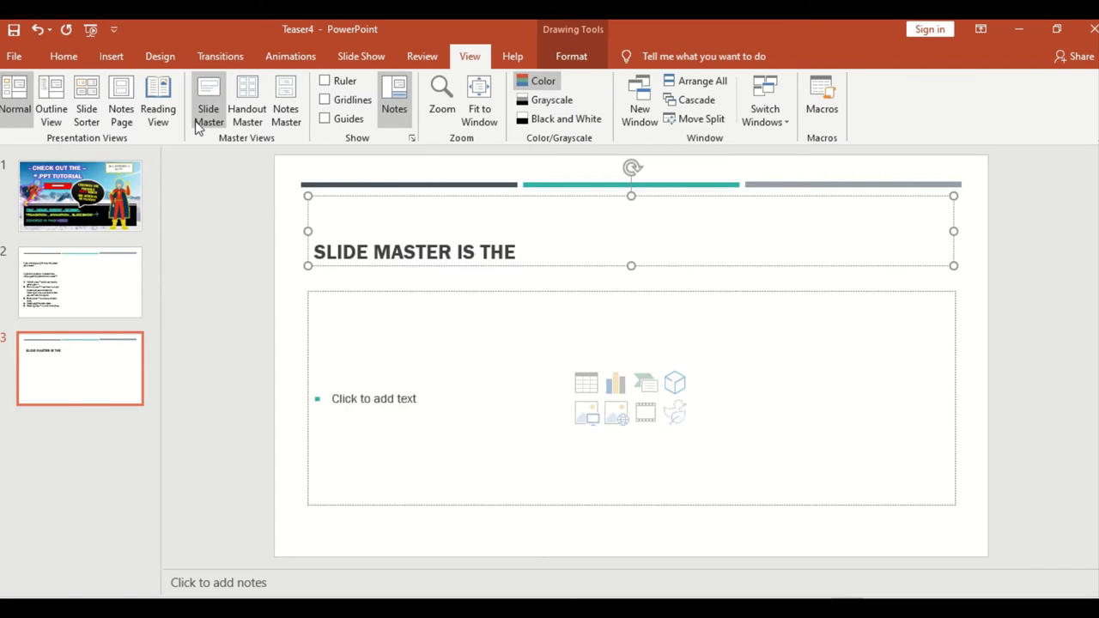
Extend slide 3's title with 'ONE AND THE SAME LIKE PRESENTATION VIEW'
click(584, 282)
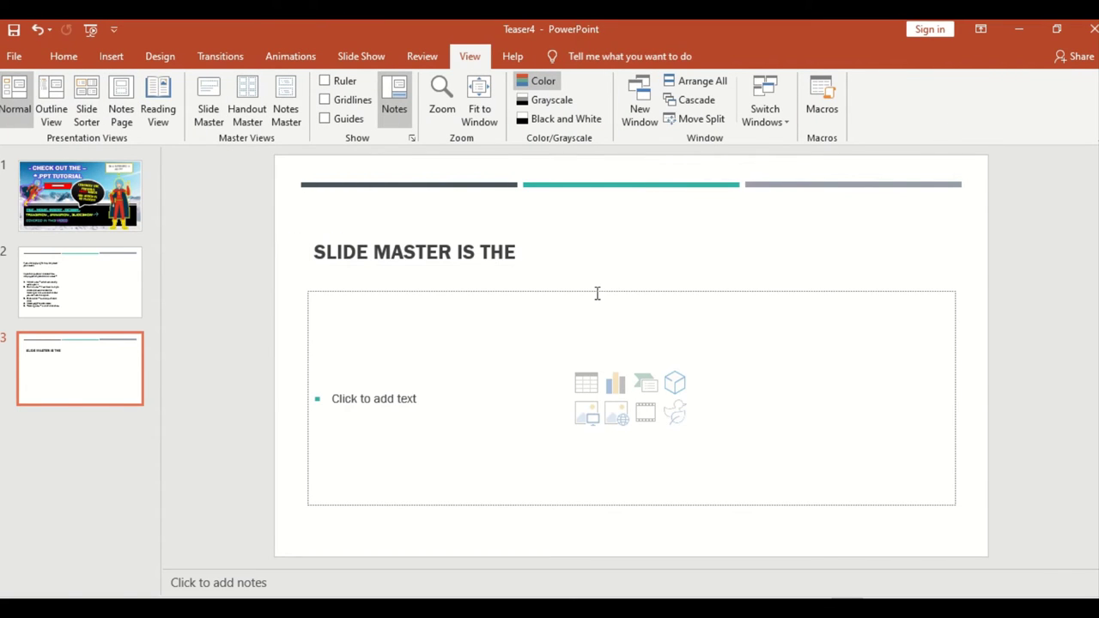
click(510, 254)
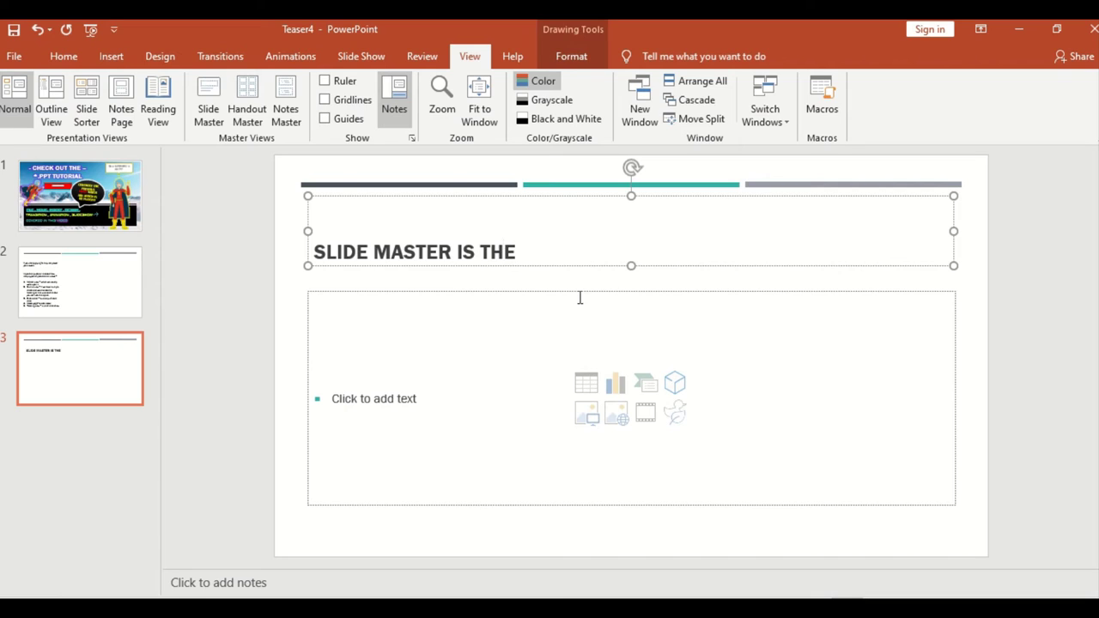
text(M)
key(BackSpace)
text(S)
key(BackSpace)
text(ONE )
text(AND THE SAME )
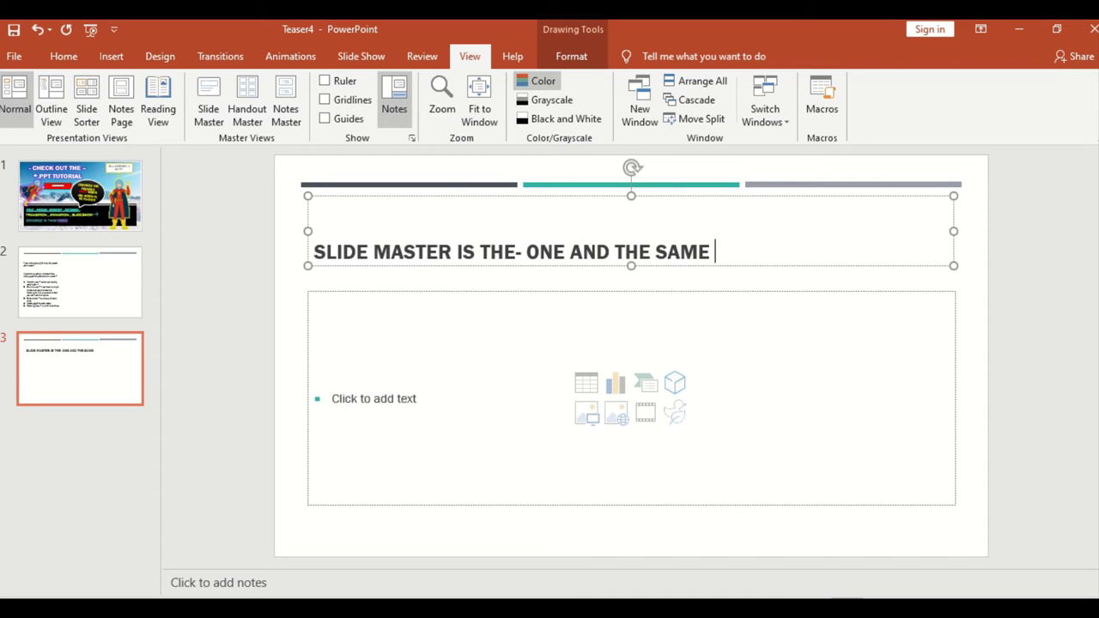
text(LIKE PRES)
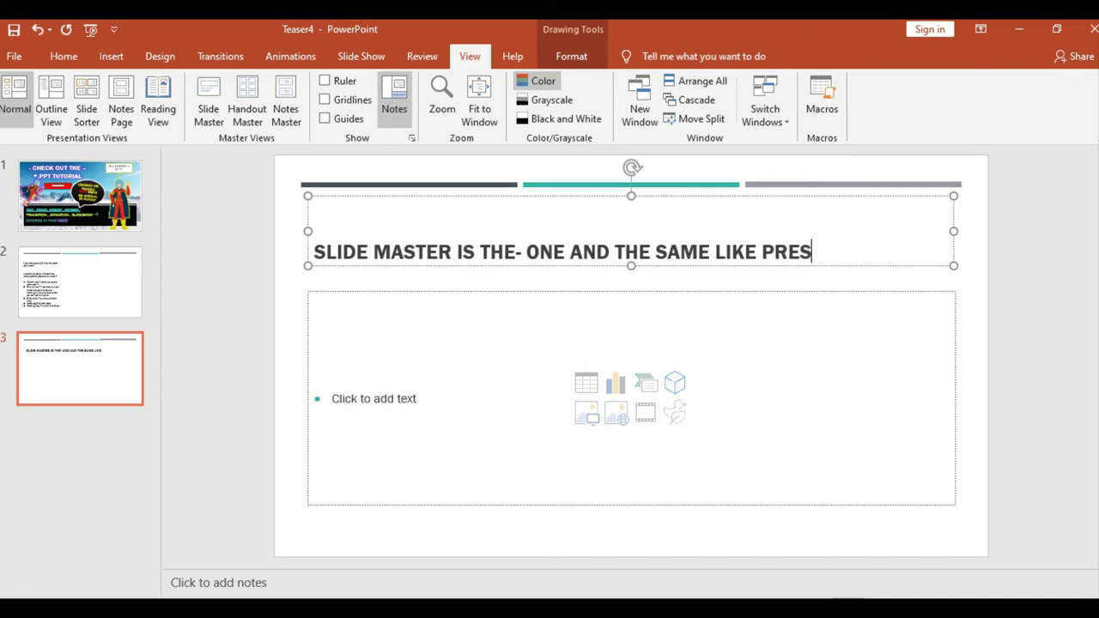
text(ENTATION VIEW)
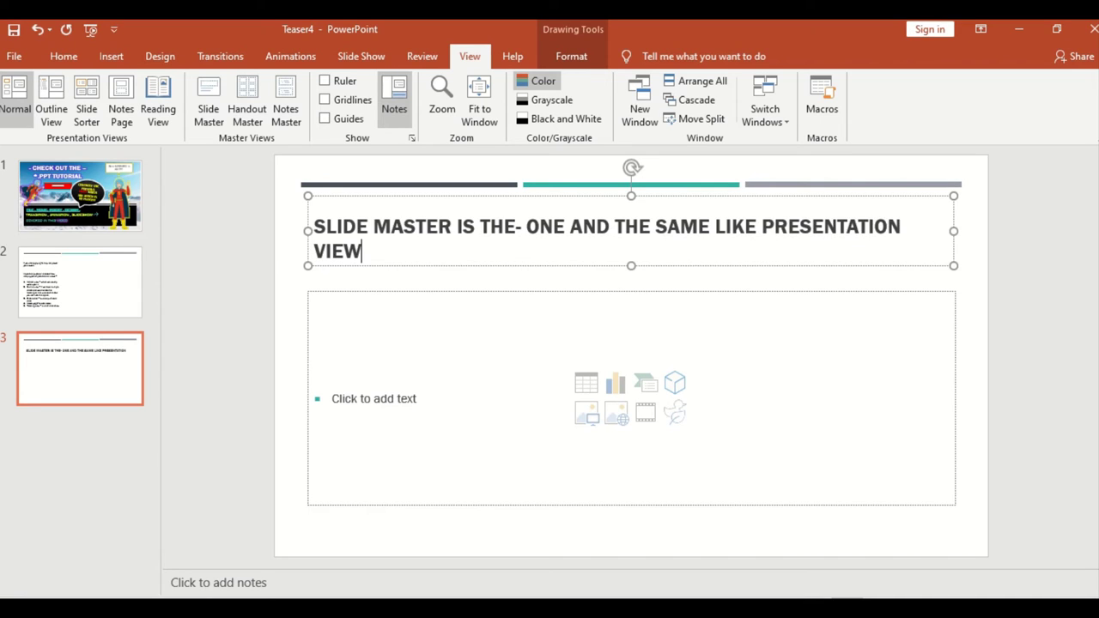
Add a second title line about many tiny slides, ending 'WHICH EASE TO MANAGE THE PRESENTATION DASHBOARD'
key(Return)
text(ONLY R)
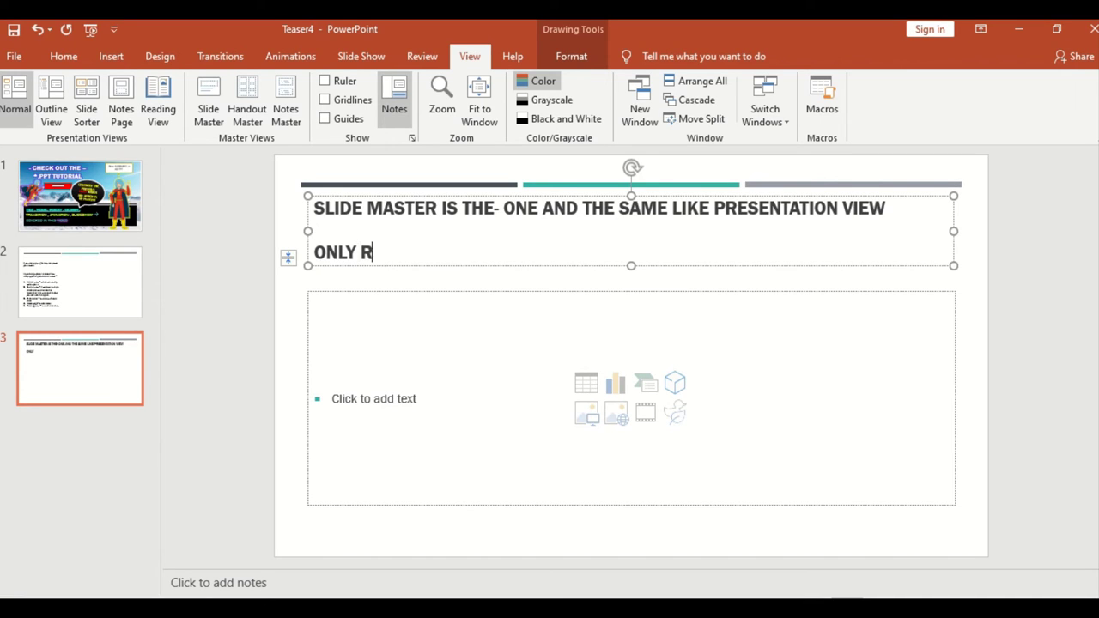
key(BackSpace)
text(DIFFRENCE IS)
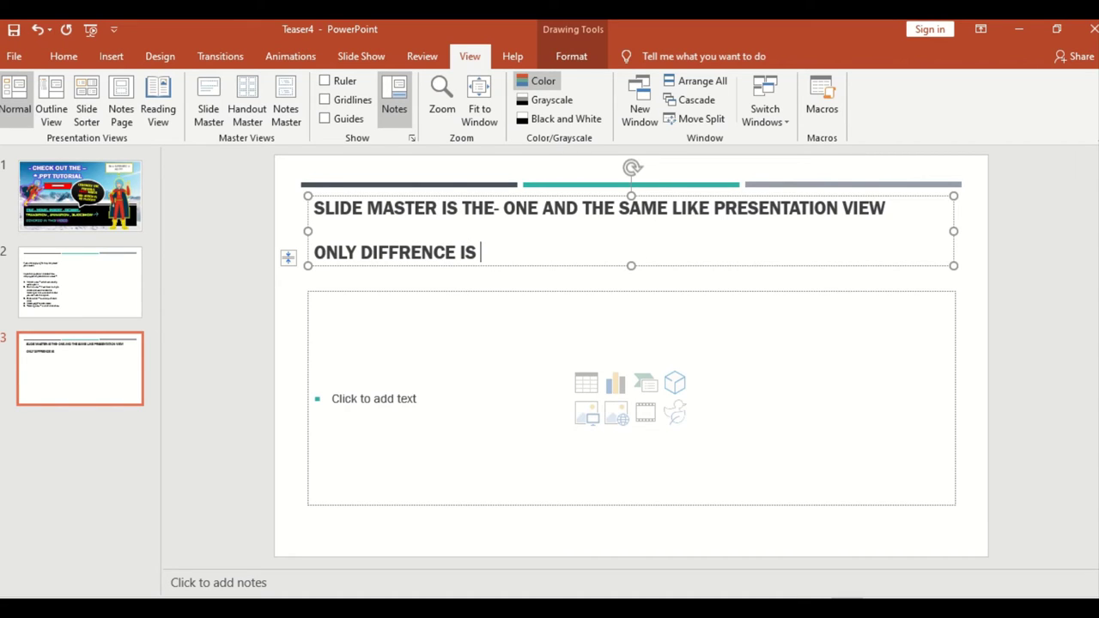
text( IN ONE)
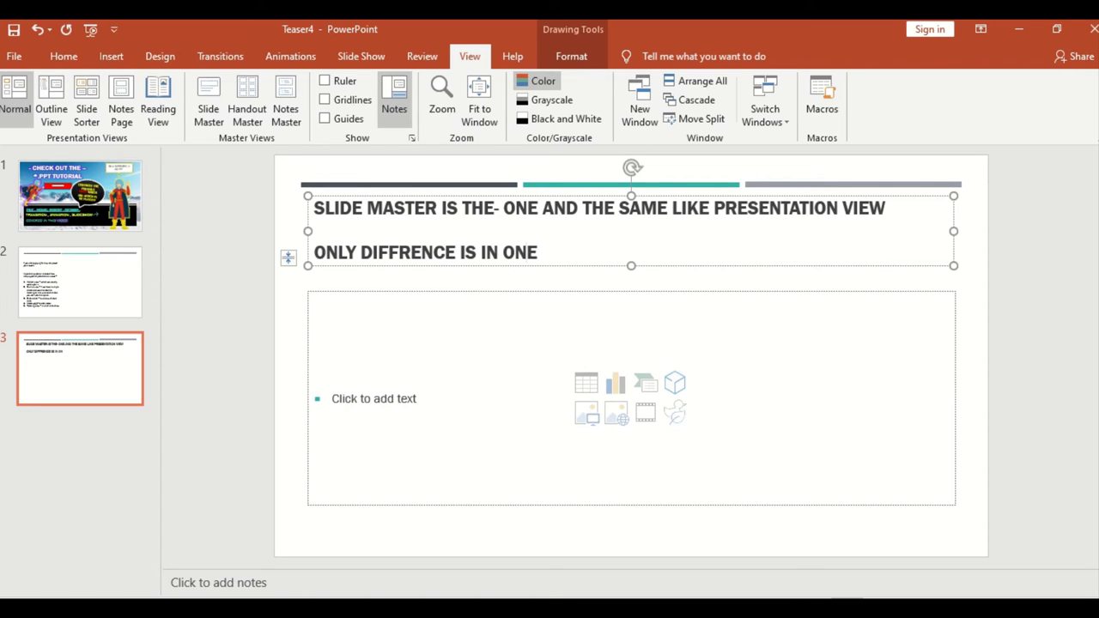
text( SLIDE)
text( INVOLV)
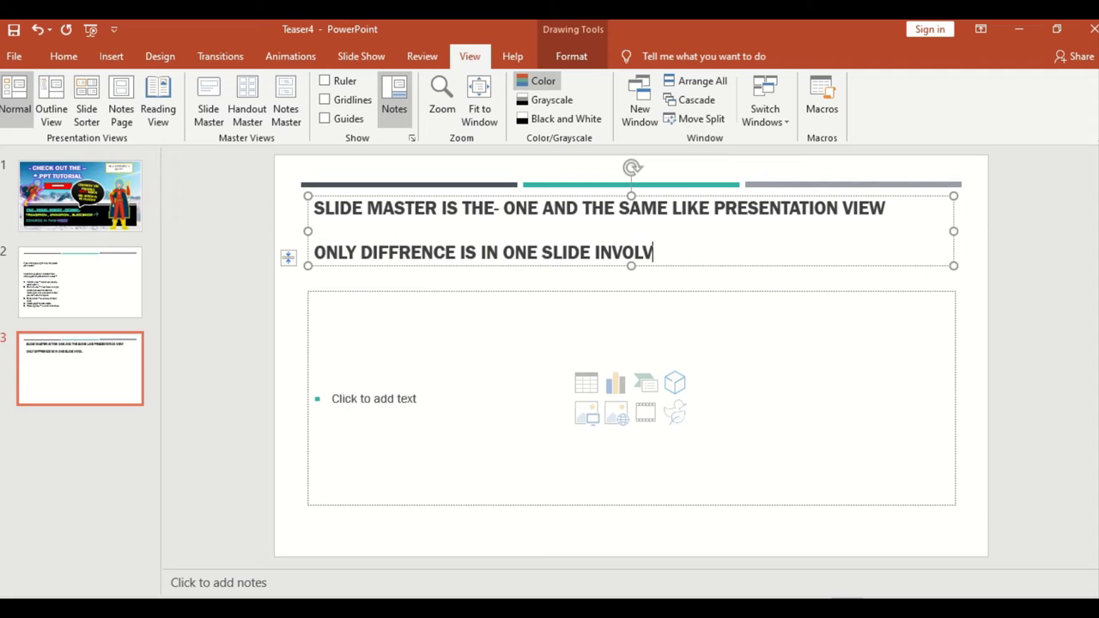
text(EMIN)
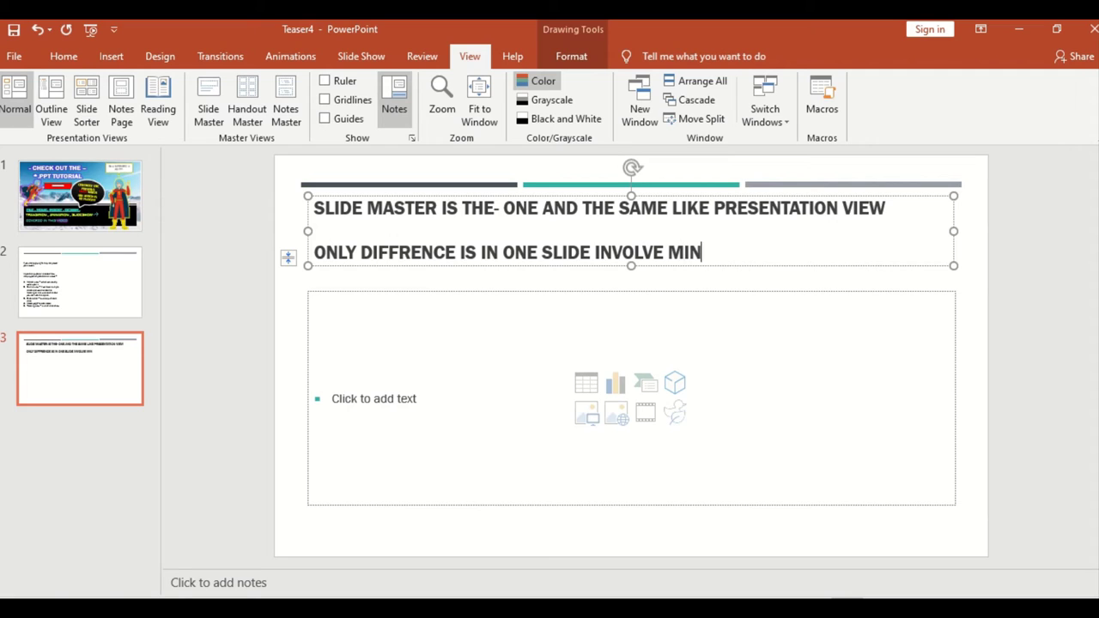
key(BackSpace)
key(BackSpace)
text(ANY TIIN)
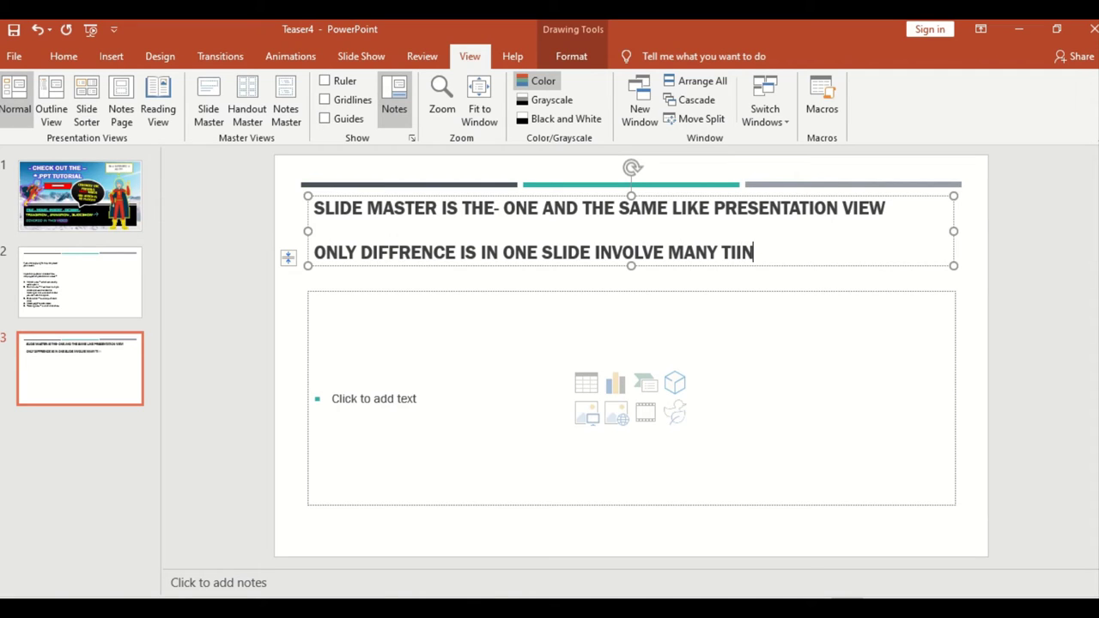
key(BackSpace)
key(BackSpace)
text(NY)
text( SLIDES WHICH E)
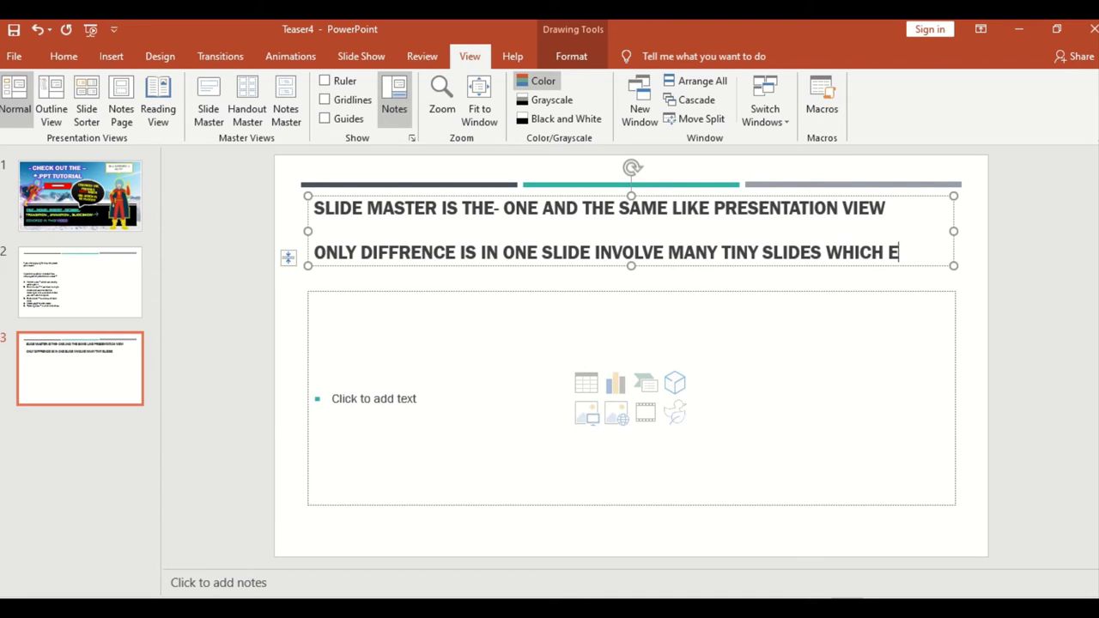
text(ASE TO MANAGE)
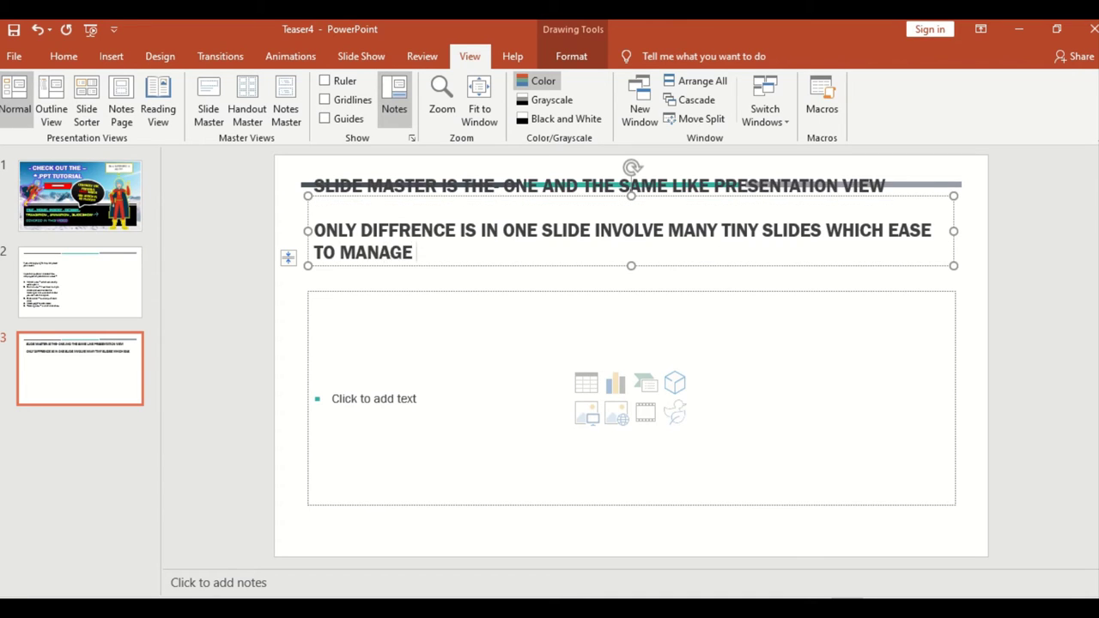
text( THE PRESENTAT)
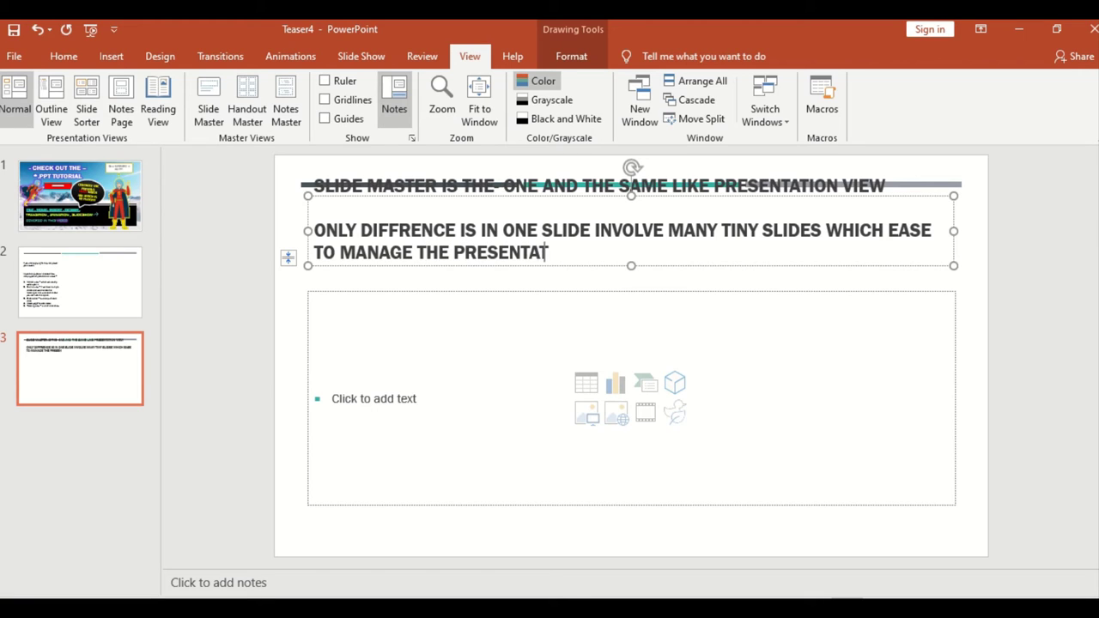
text(ION SLI)
key(BackSpace)
key(BackSpace)
key(BackSpace)
text(D)
text(ASHBOARD)
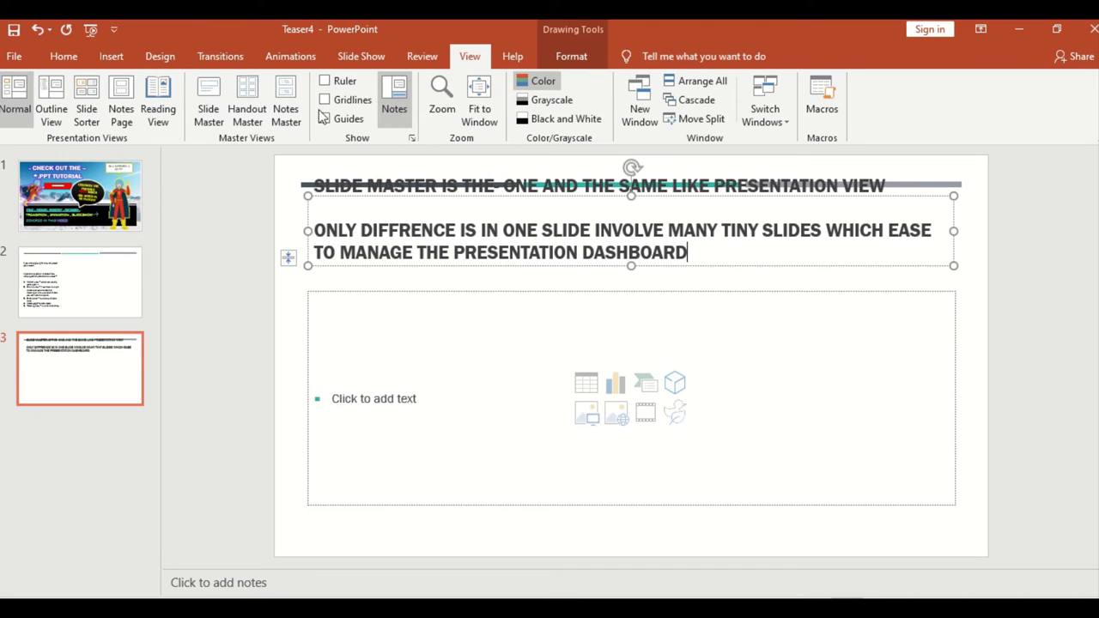
Turn on the Ruler, zoom in and out, delete slide 3's title text, and turn on Gridlines
click(324, 81)
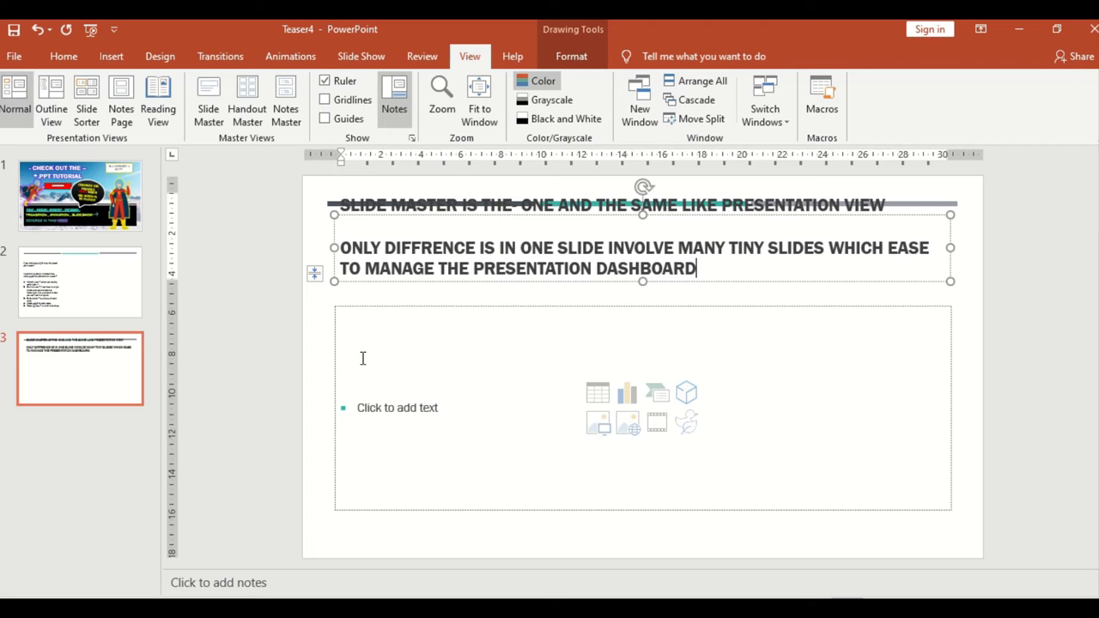
scroll(412, 361, up, 2)
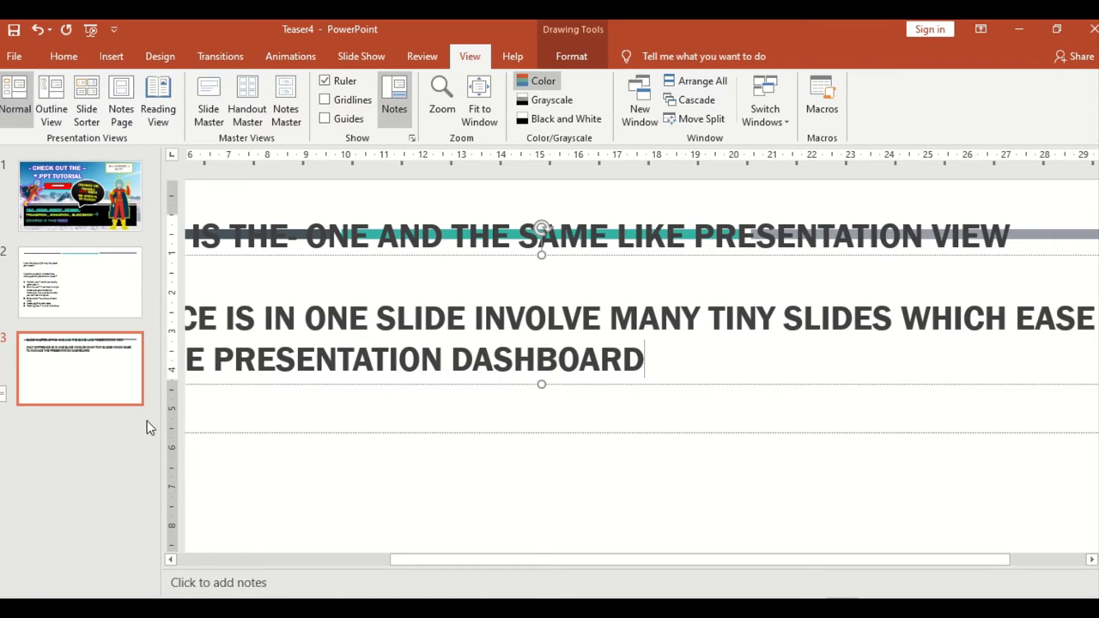
scroll(311, 386, down, 2)
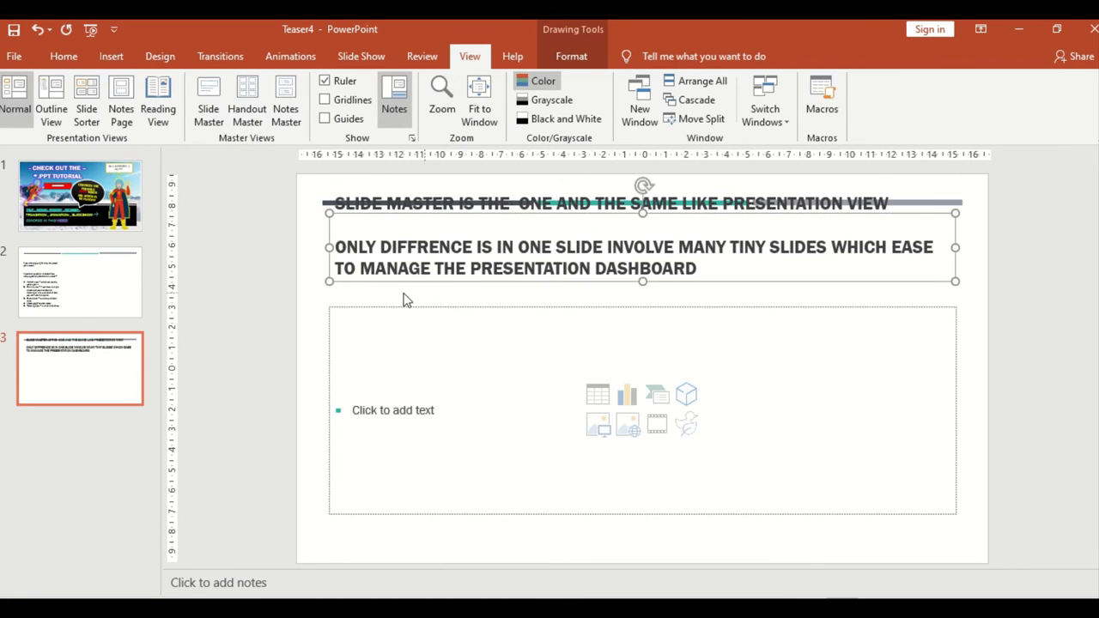
key(Delete)
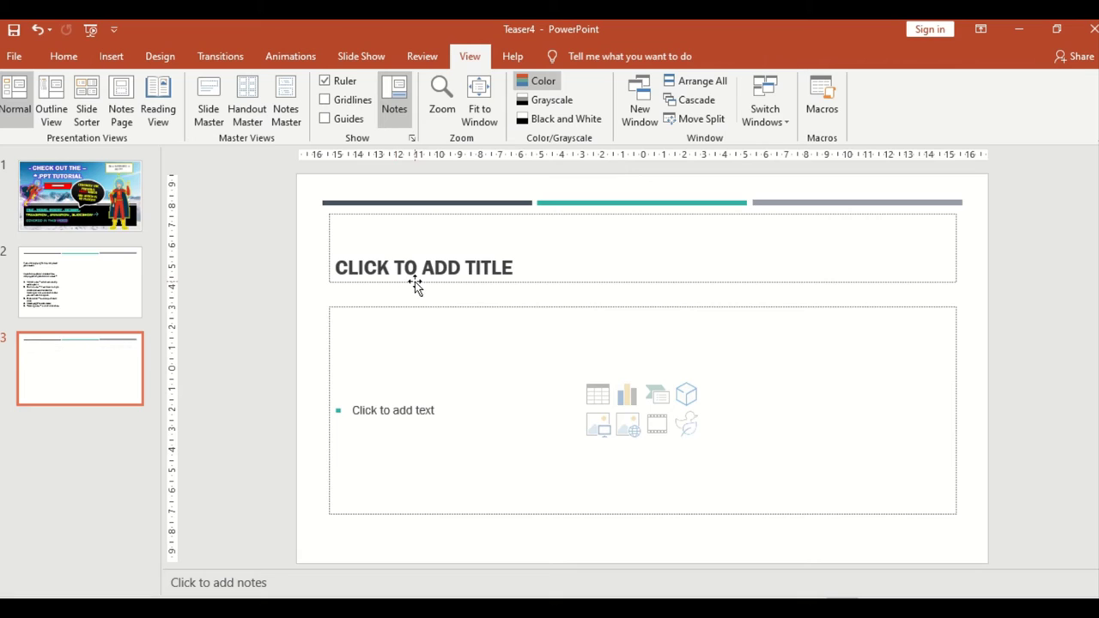
click(326, 100)
Toggle the notes pane, enlarge it and type test text, then hide it so slide 3 fills the window
click(545, 367)
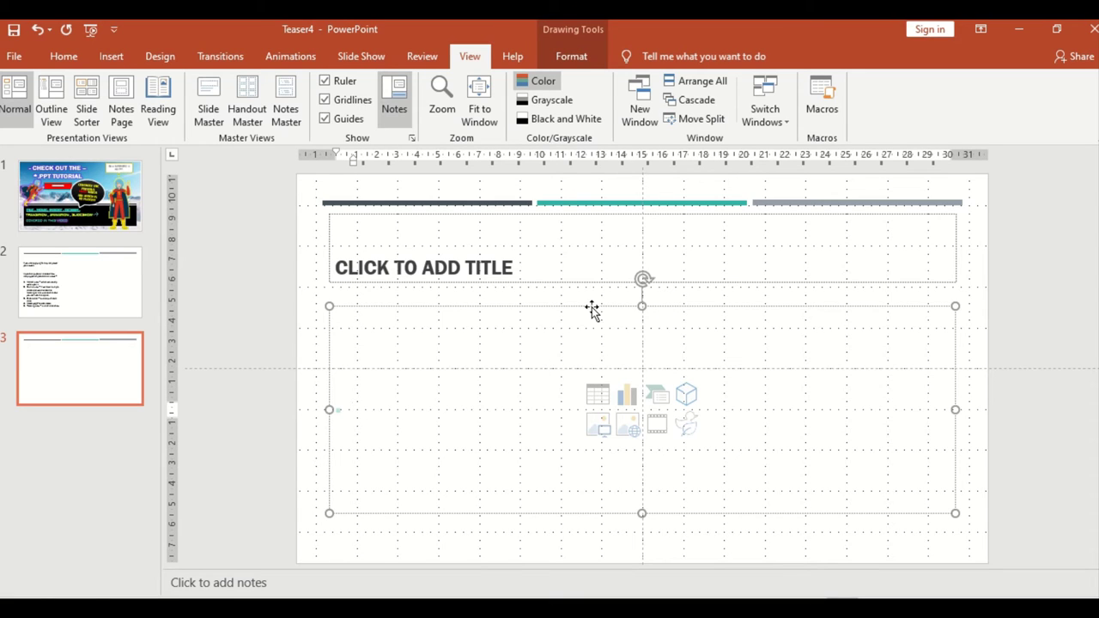
click(643, 279)
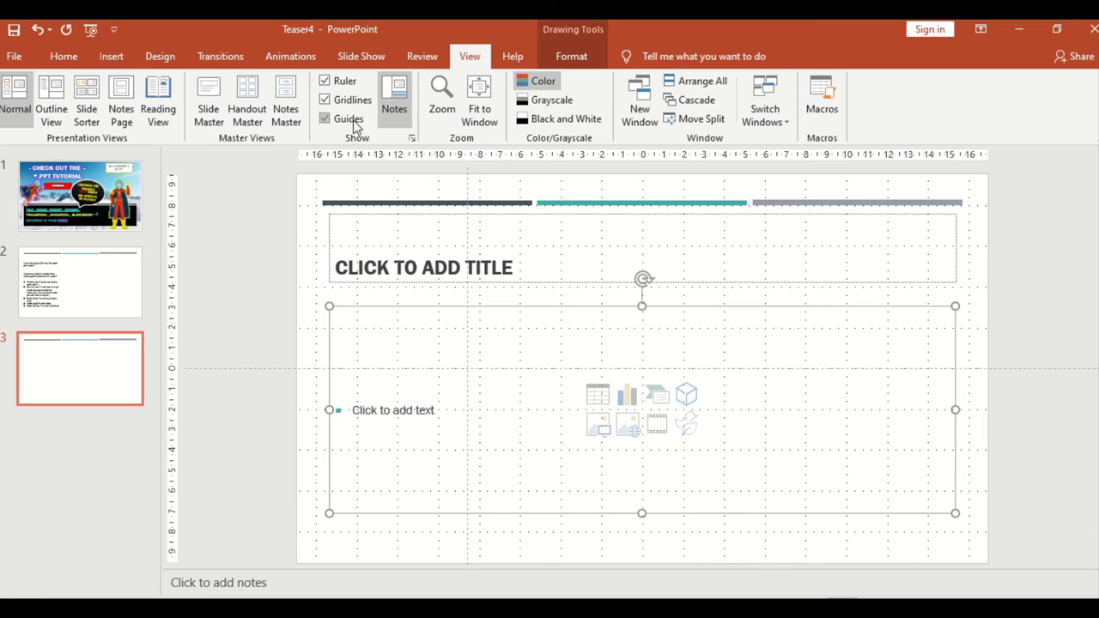
click(397, 110)
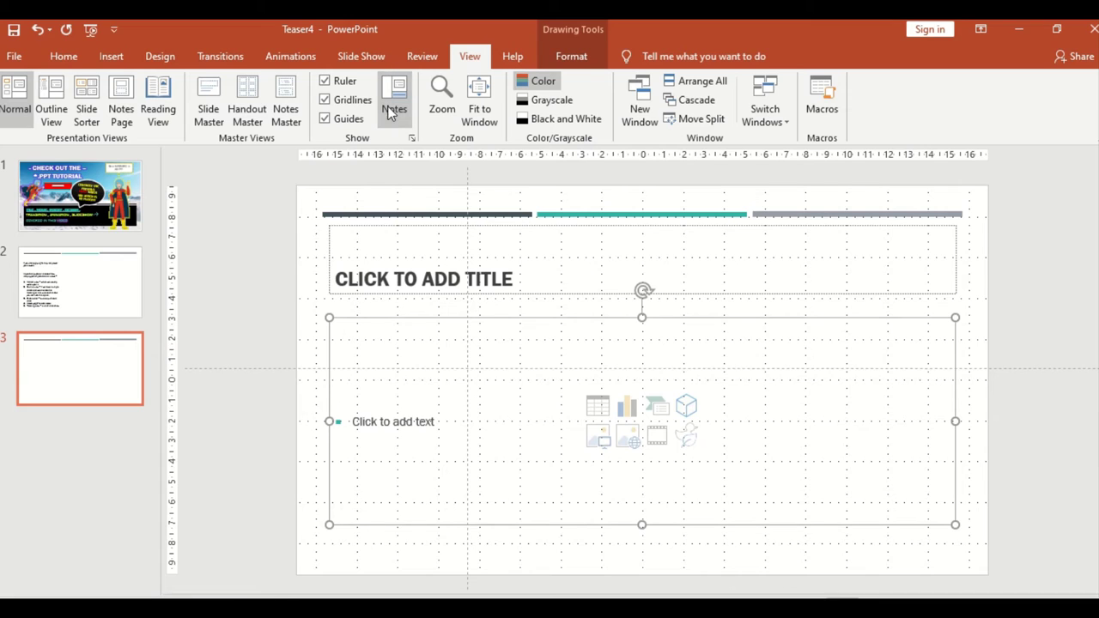
click(394, 108)
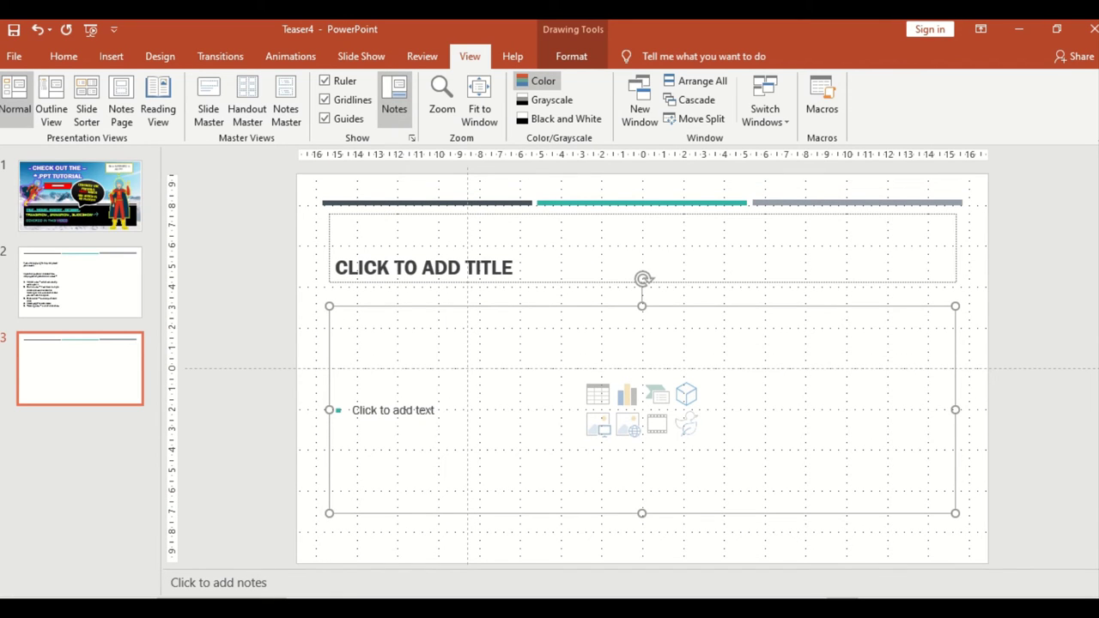
drag(249, 567, 249, 431)
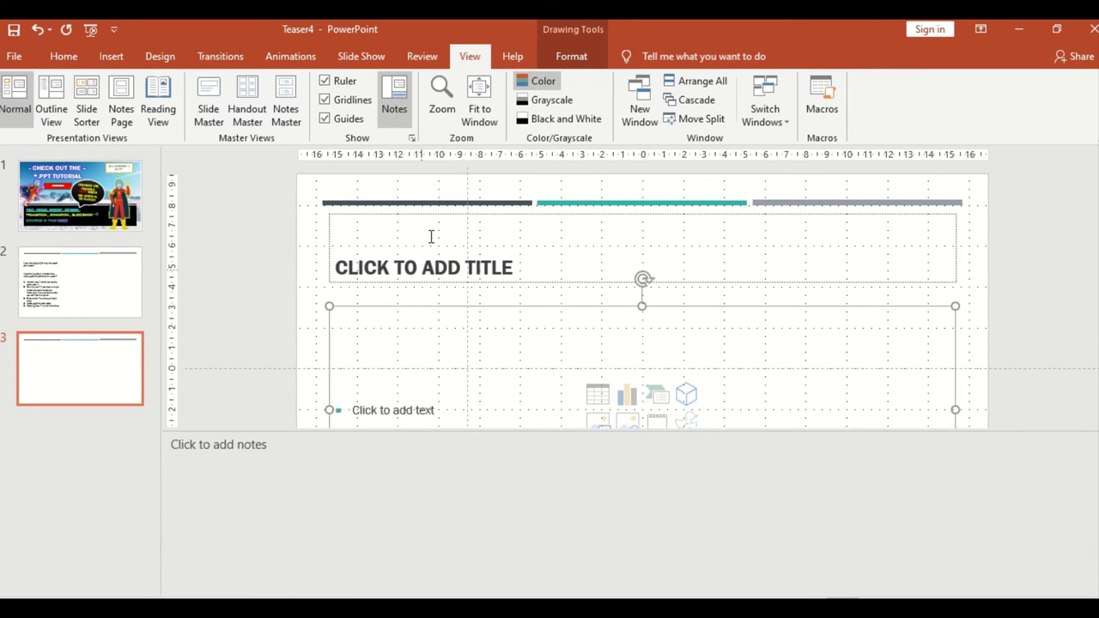
click(395, 108)
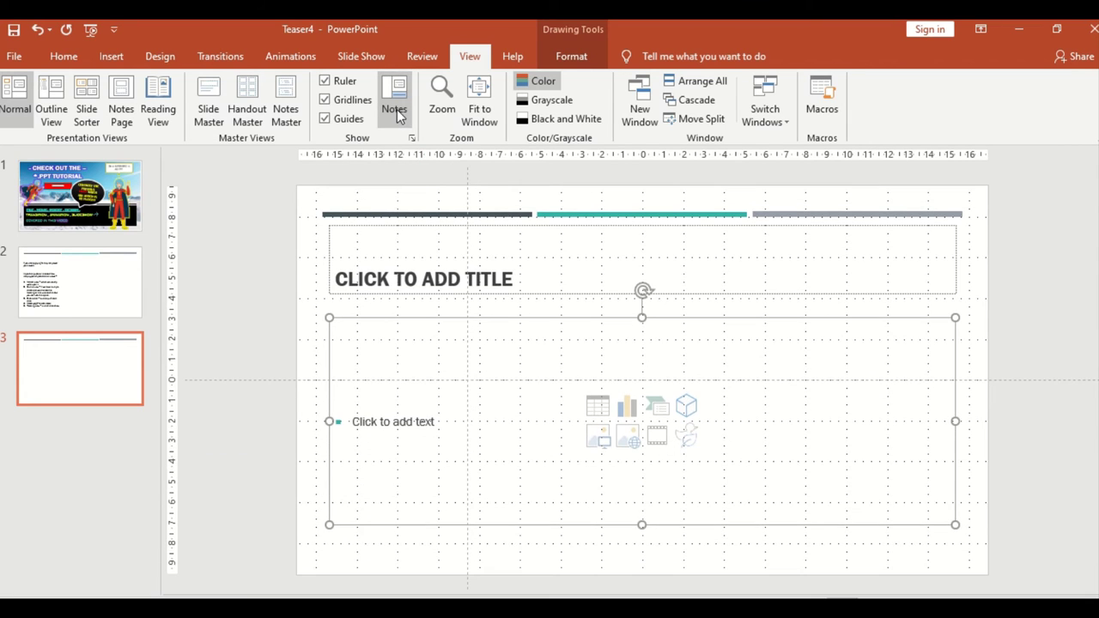
click(395, 107)
click(239, 479)
text(CVXCV)
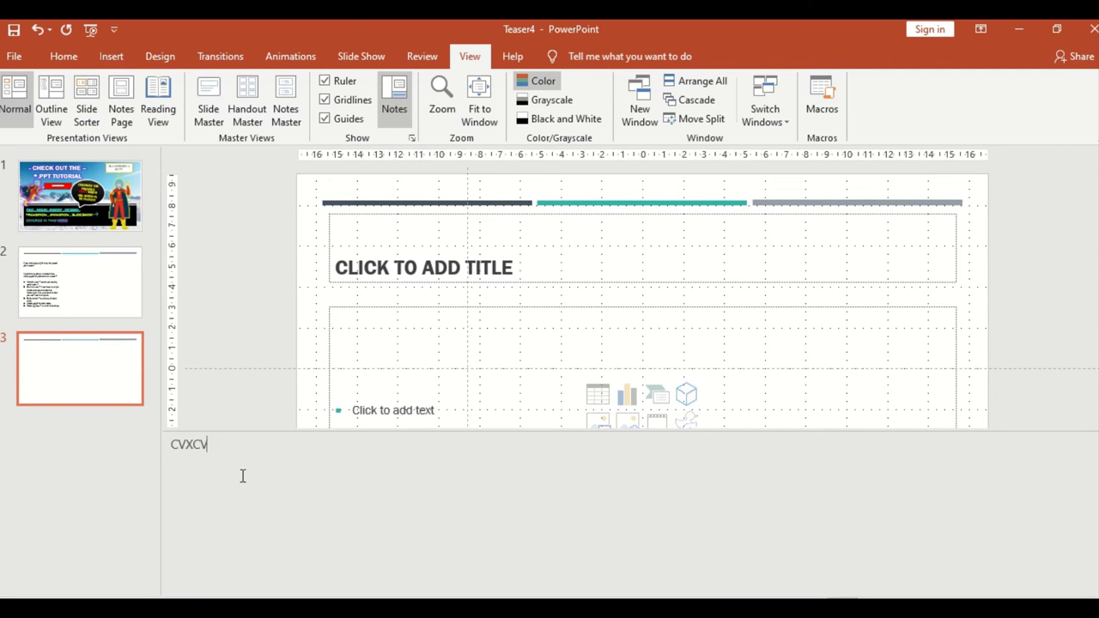
text(XCVXCV)
click(392, 107)
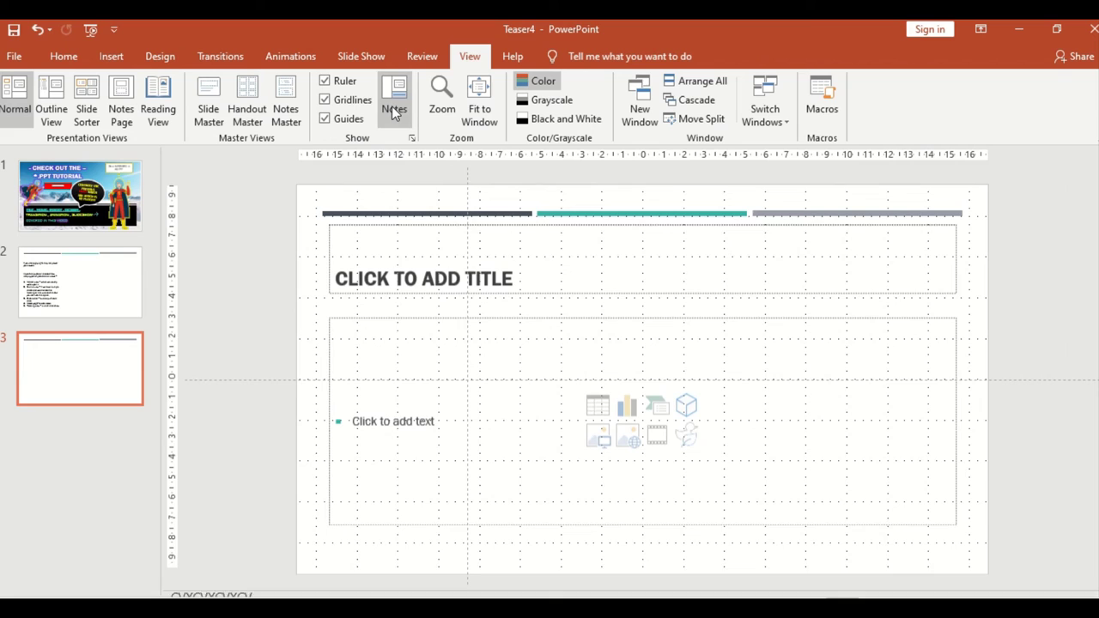
Zoom slide 3 to 400%, then set the zoom back to Fit
click(453, 123)
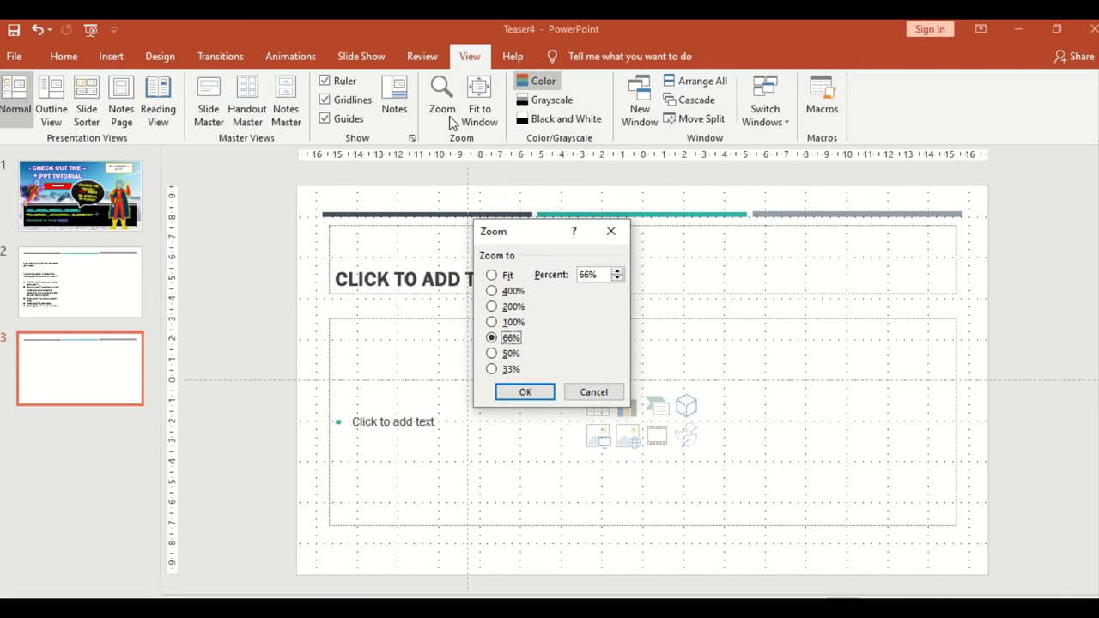
click(508, 276)
click(513, 291)
click(520, 392)
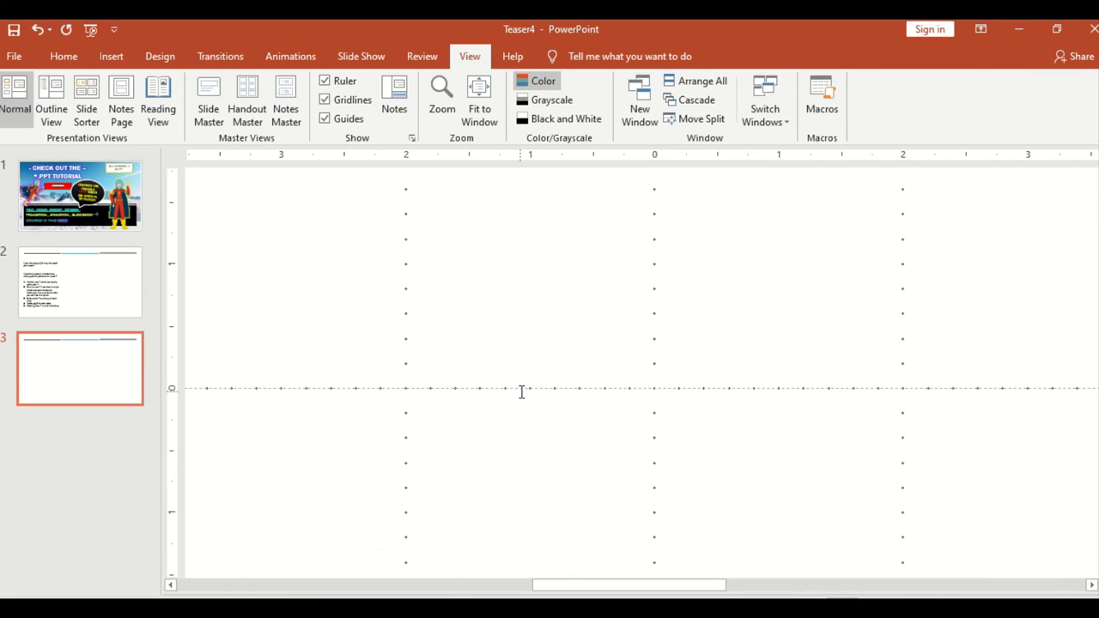
click(437, 117)
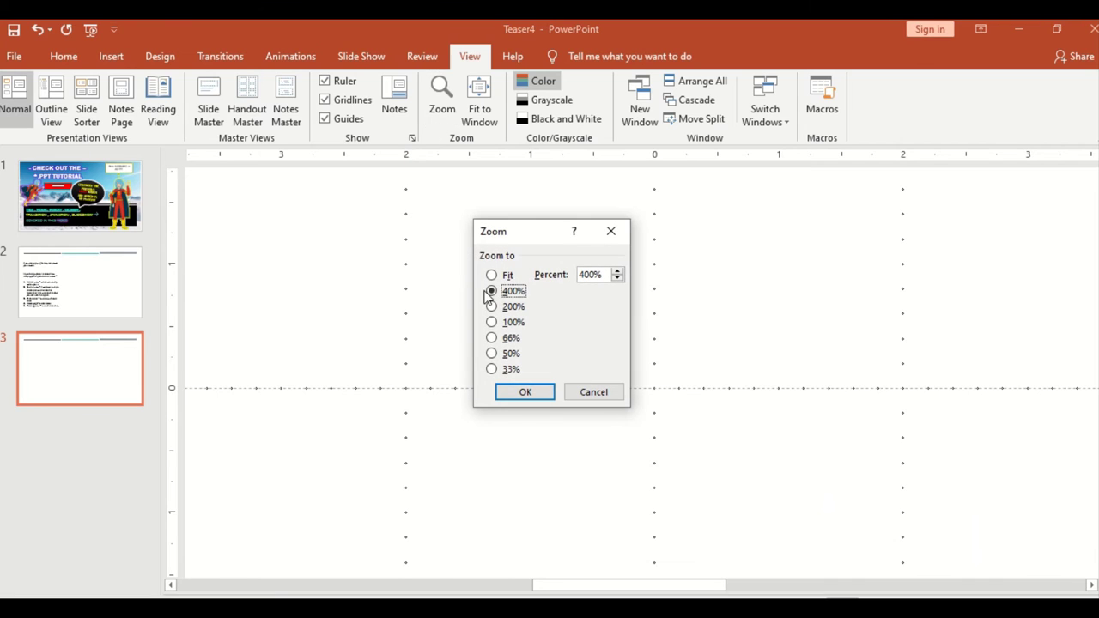
click(514, 276)
click(525, 388)
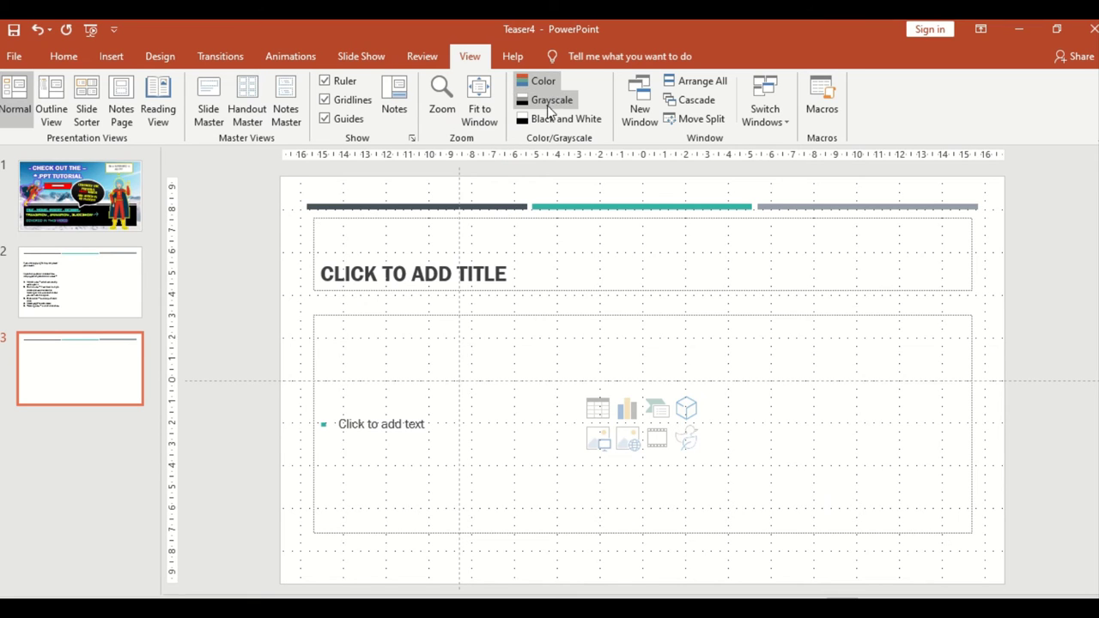
Preview slide 1 in grayscale, then return it to colour
click(129, 202)
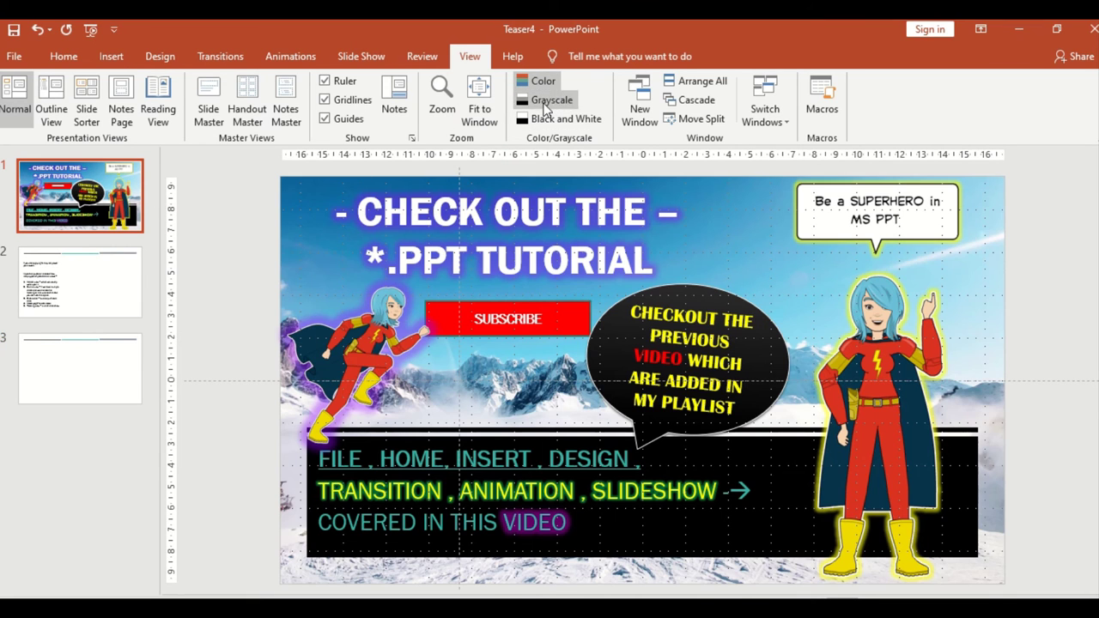
click(546, 100)
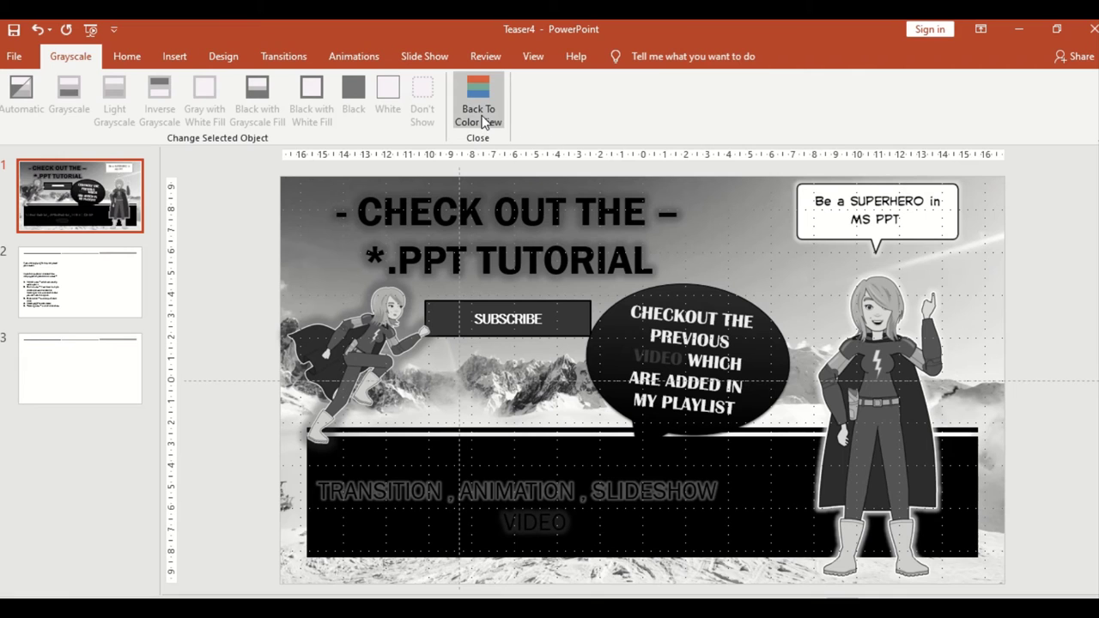
click(483, 121)
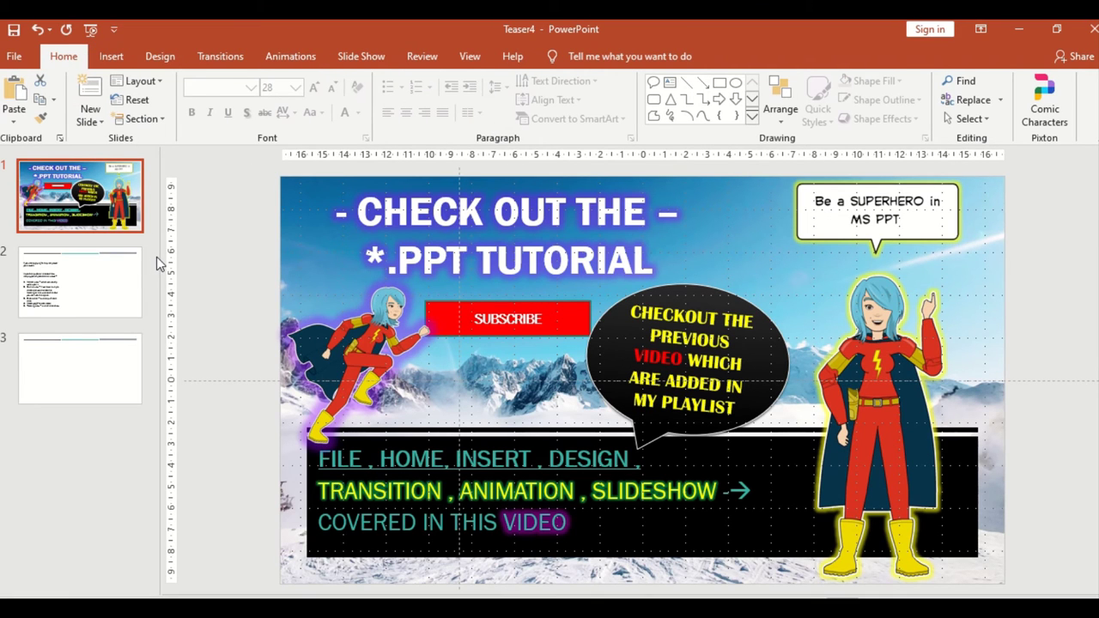
Preview the slides in black and white, restore full colour, and open a second window, Teaser4:2
click(419, 54)
click(468, 59)
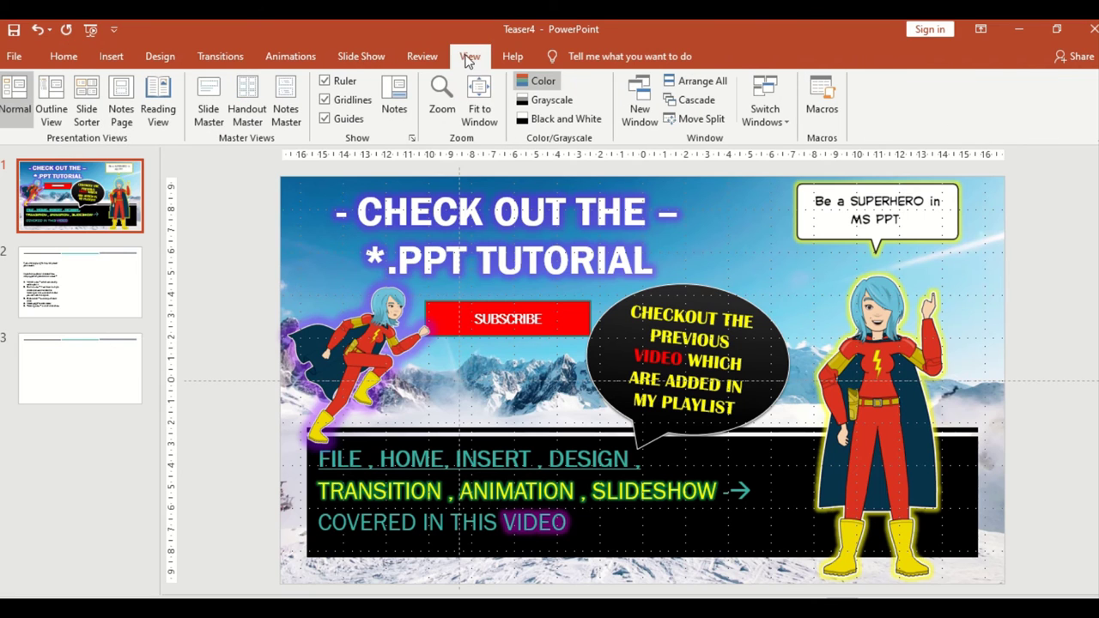
click(564, 121)
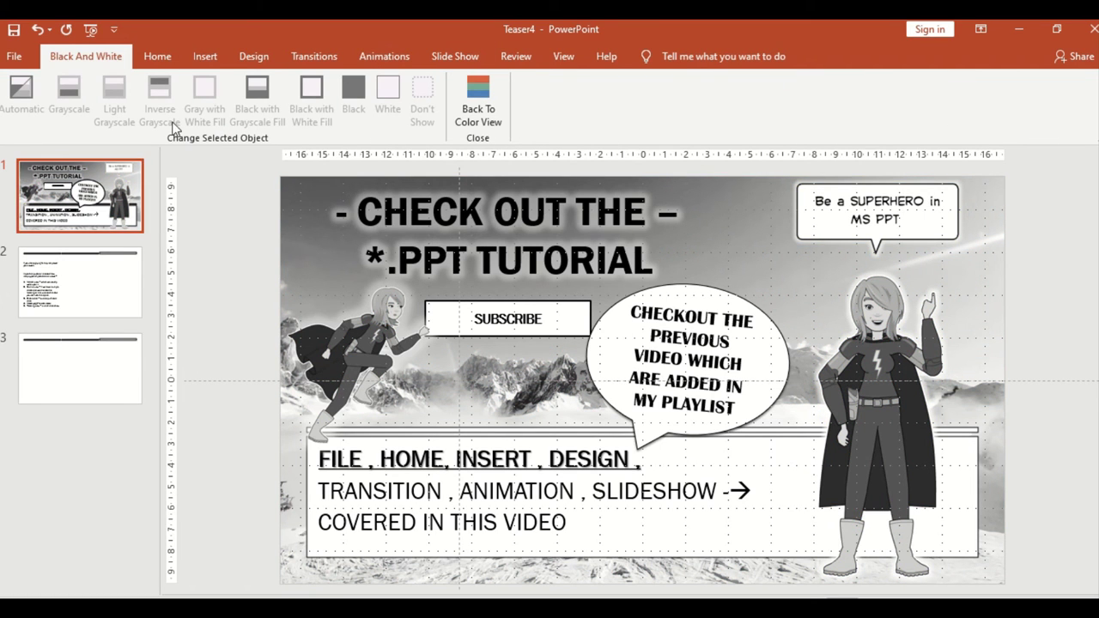
click(481, 94)
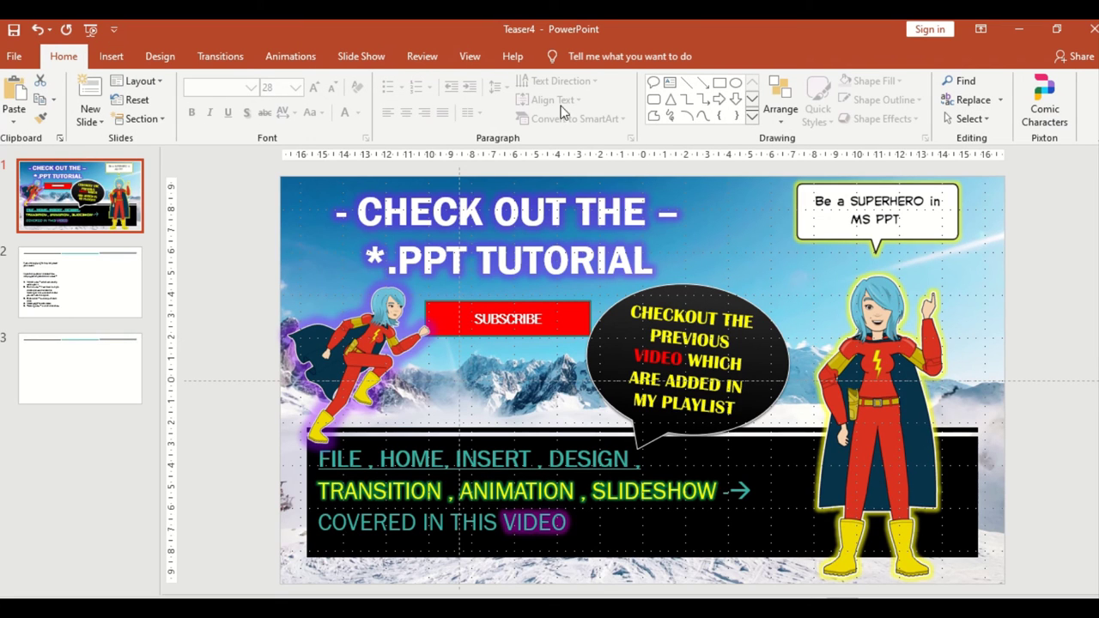
click(471, 56)
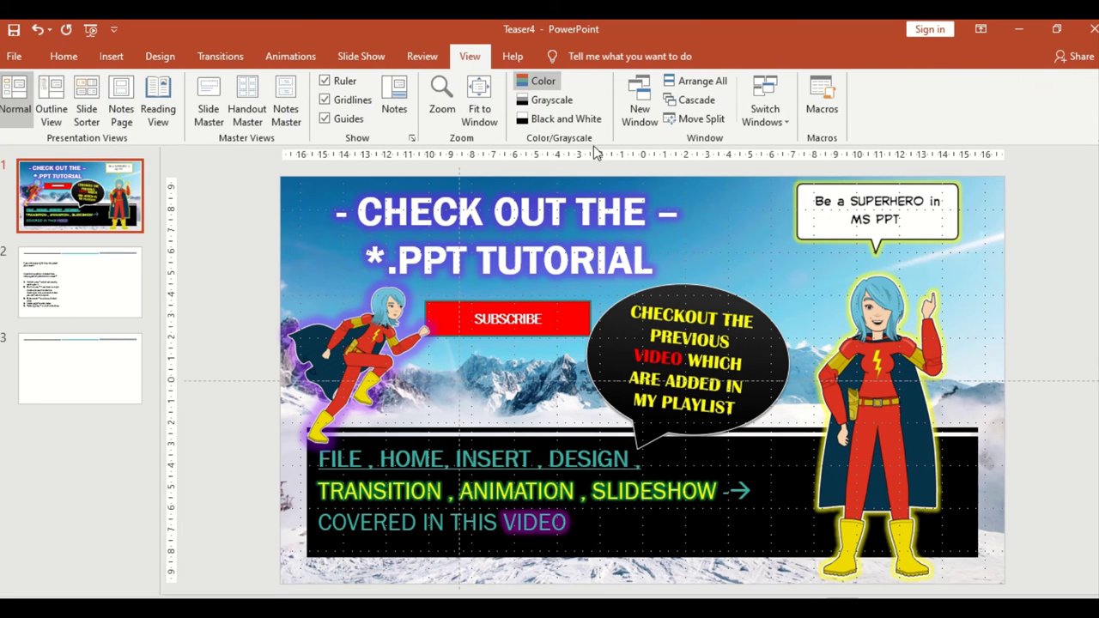
click(635, 121)
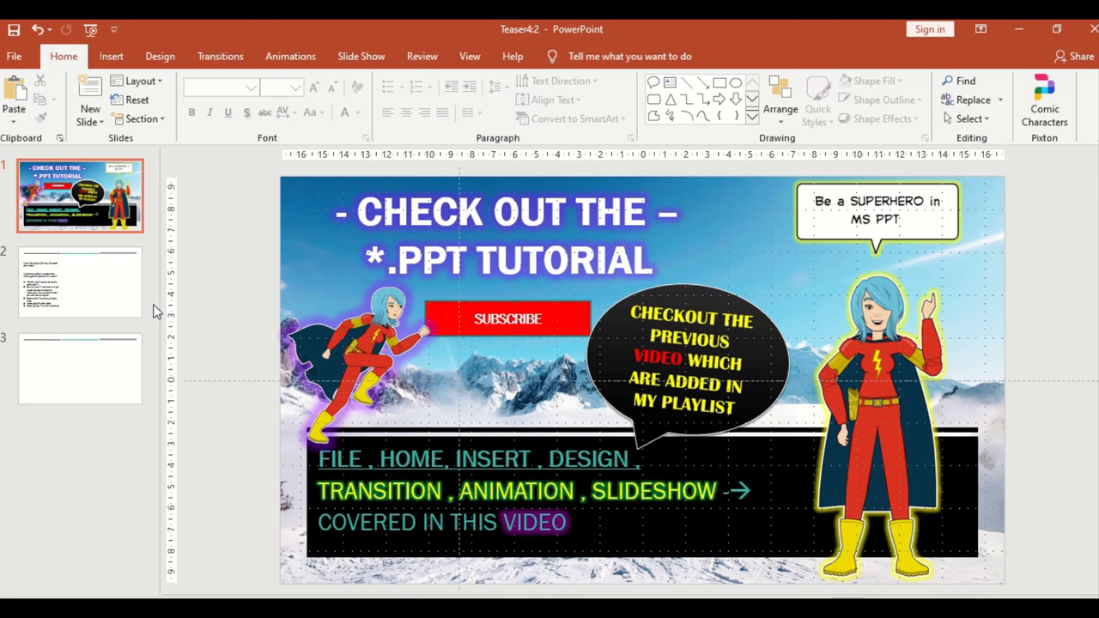
Tile all four open presentation windows side by side, then cascade them with Teaser4:2 in front
click(470, 56)
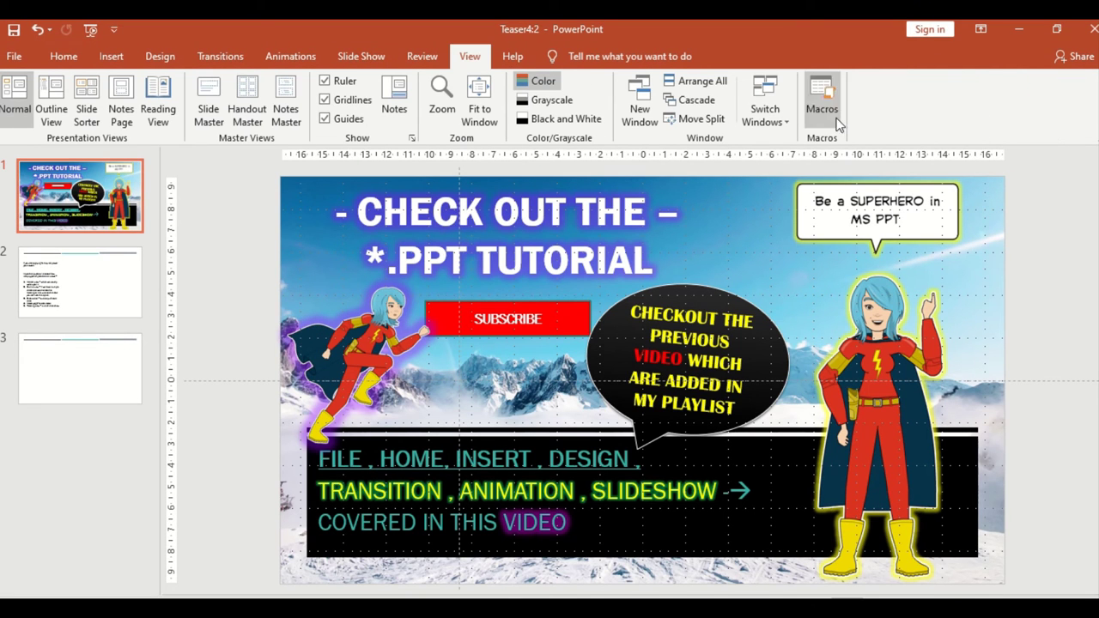
click(695, 82)
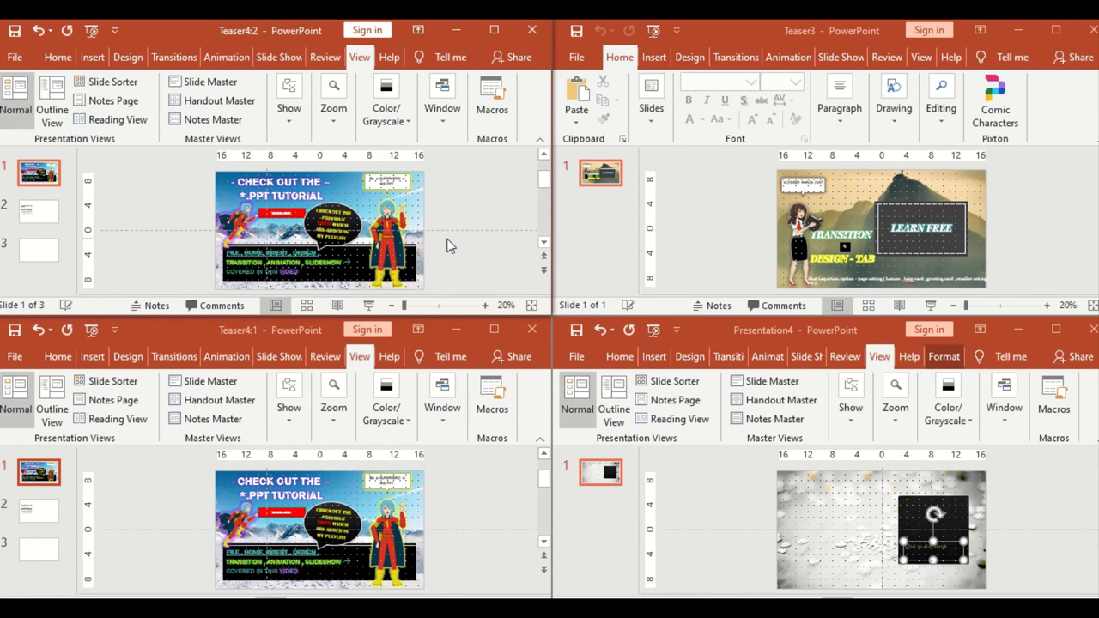
click(438, 131)
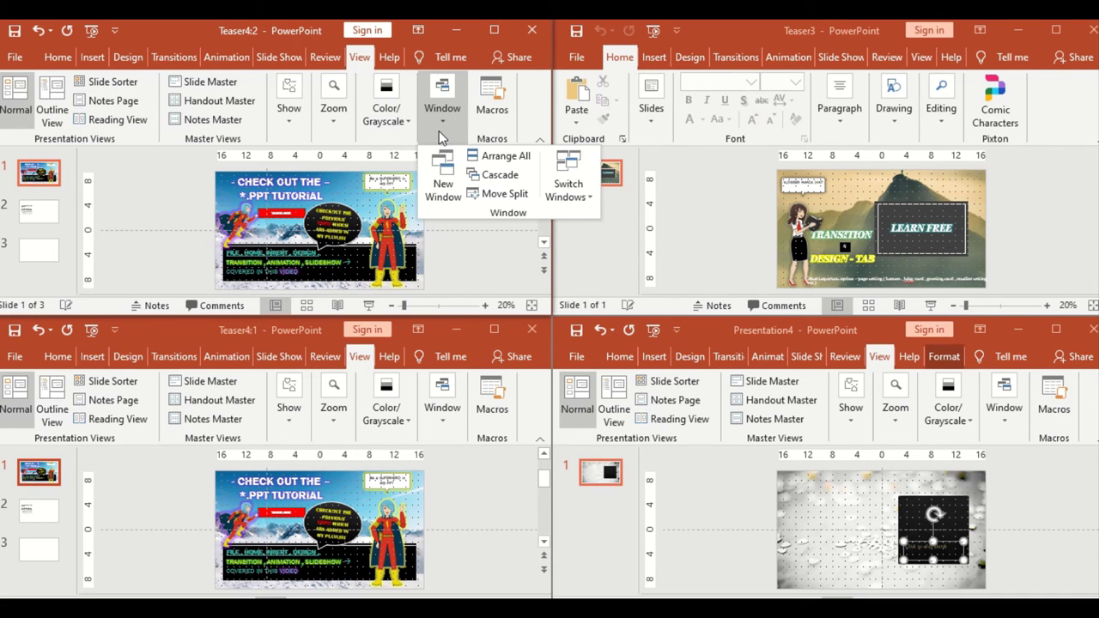
click(485, 174)
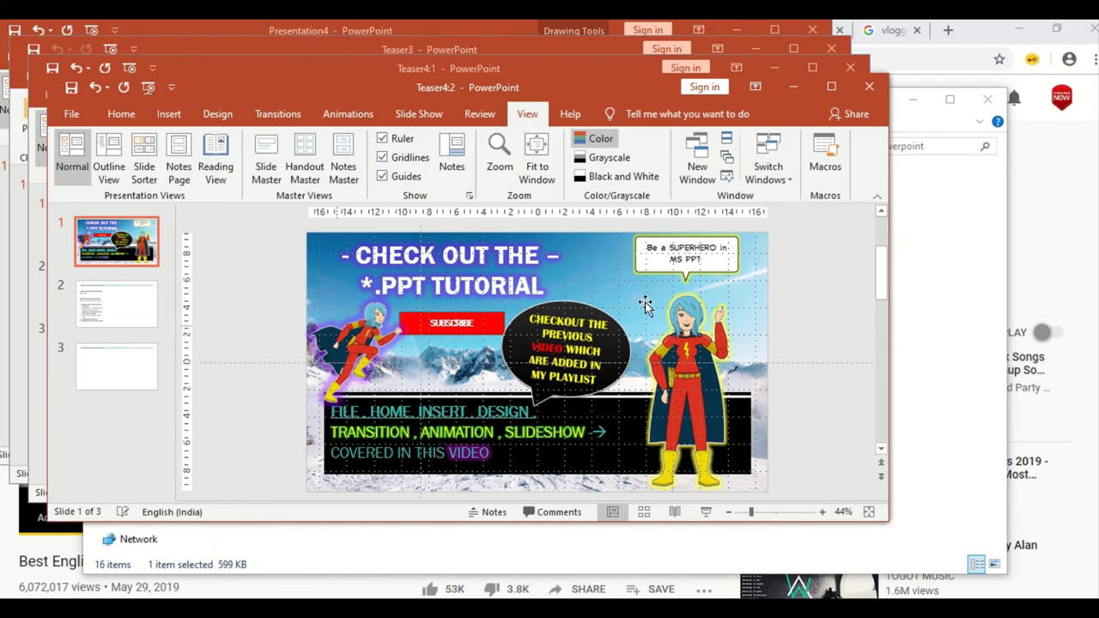
Switch to the Teaser2 window, showing its VLOGGER MANIA 24X7 cornfield slide
click(773, 170)
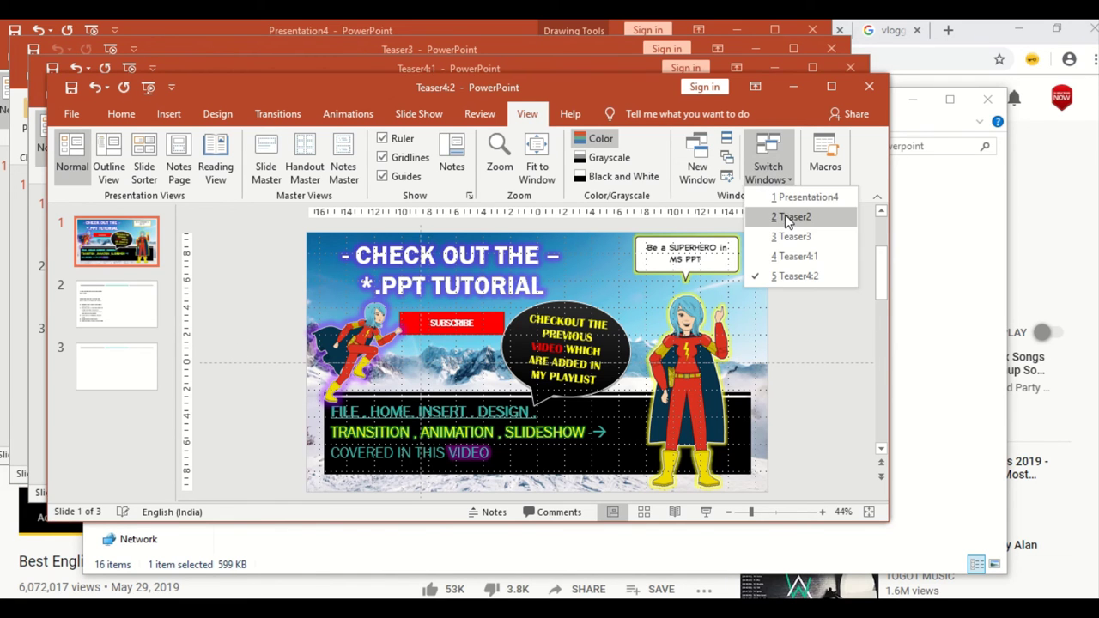
click(785, 215)
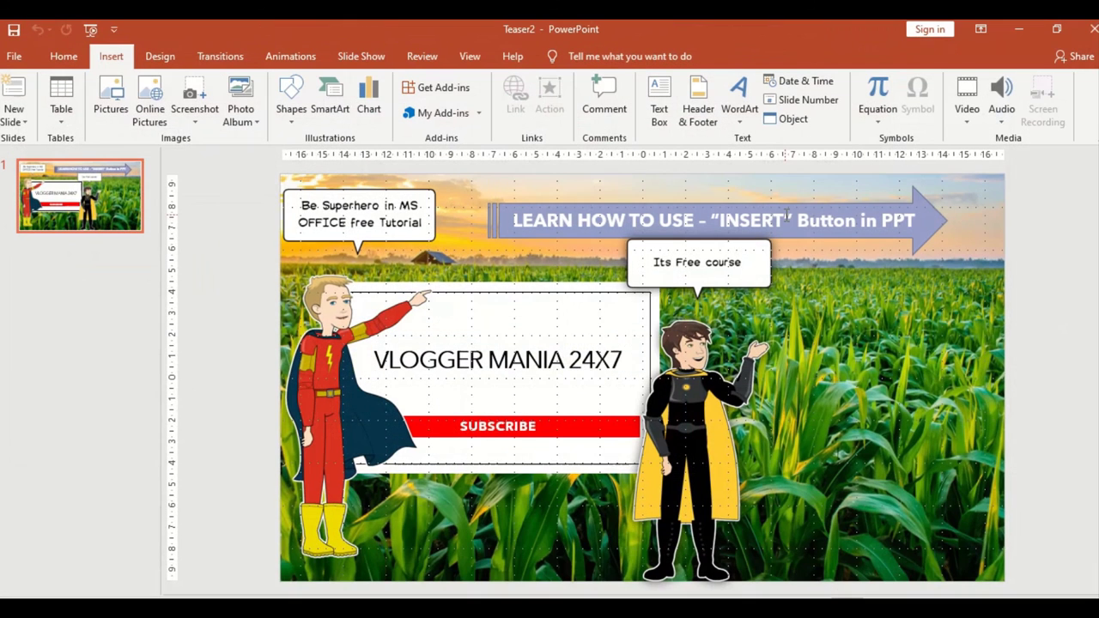
click(486, 59)
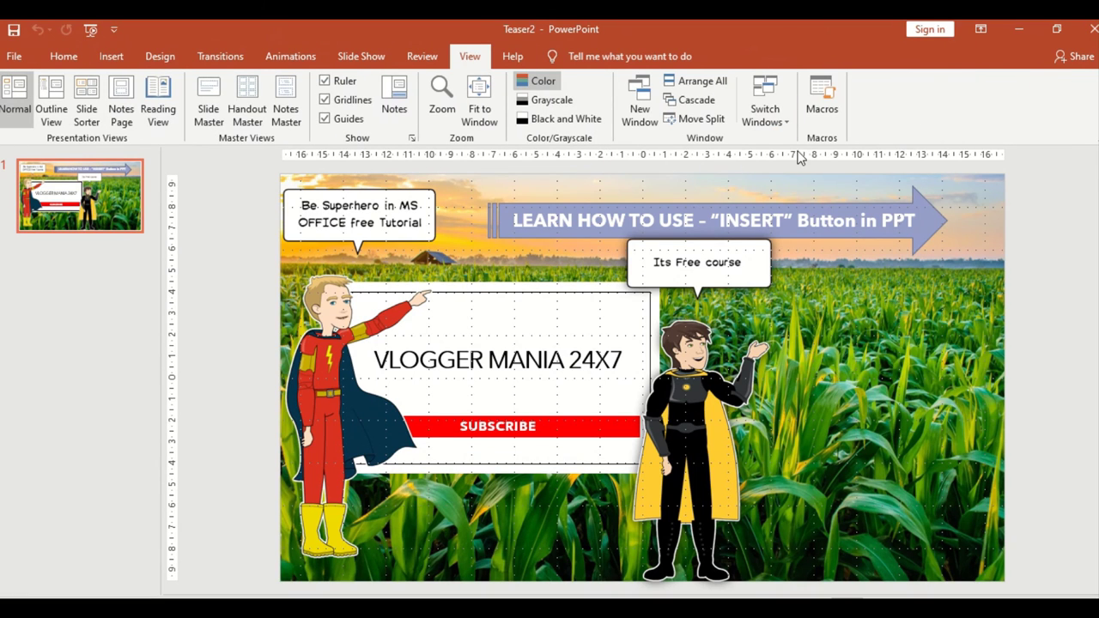
click(785, 126)
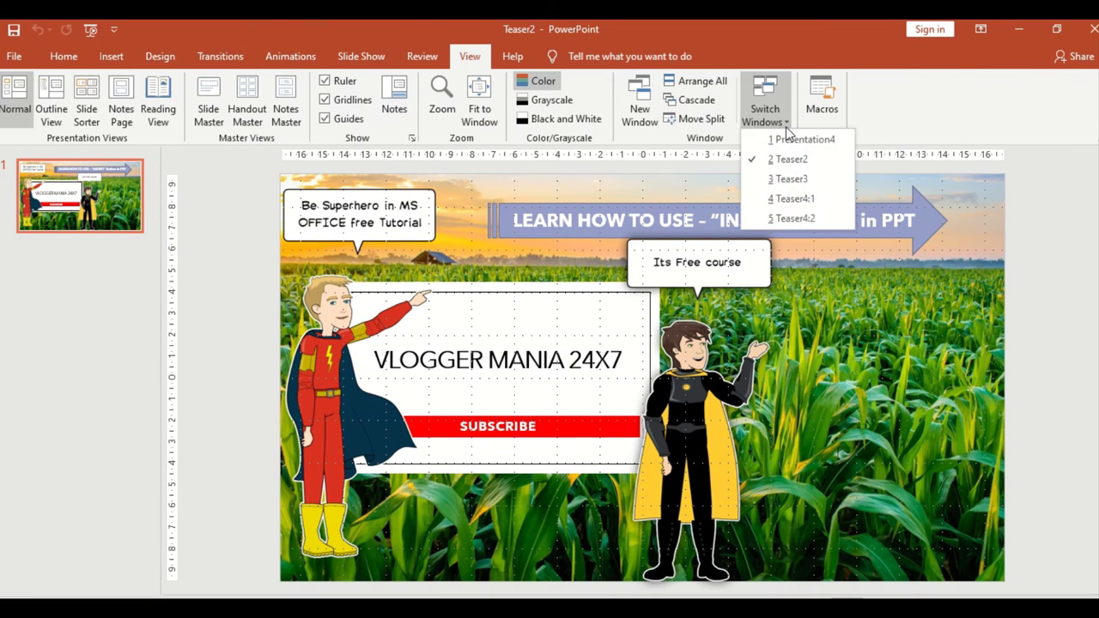
click(838, 116)
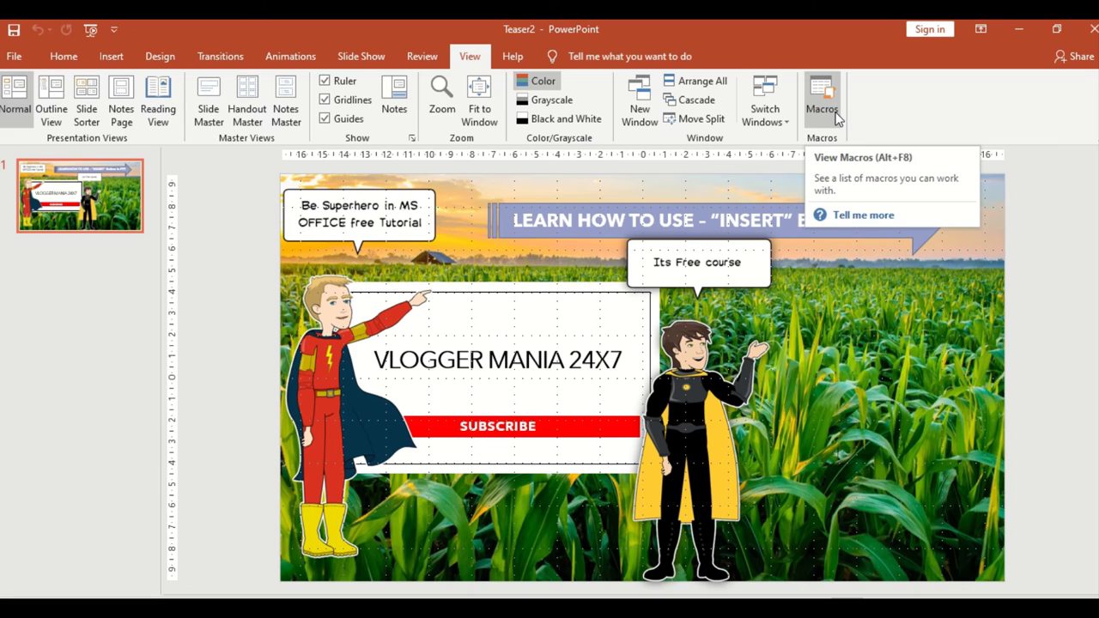
Create a new macro named XCs in Teaser2, opening its empty Sub in the VBA editor
click(837, 118)
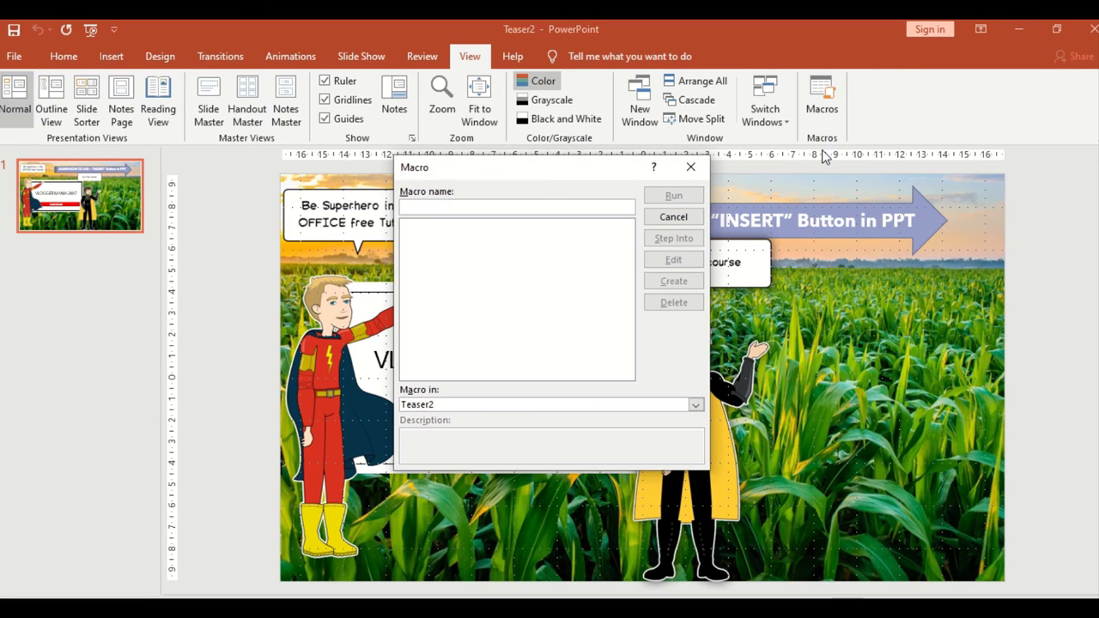
text(xc)
click(674, 281)
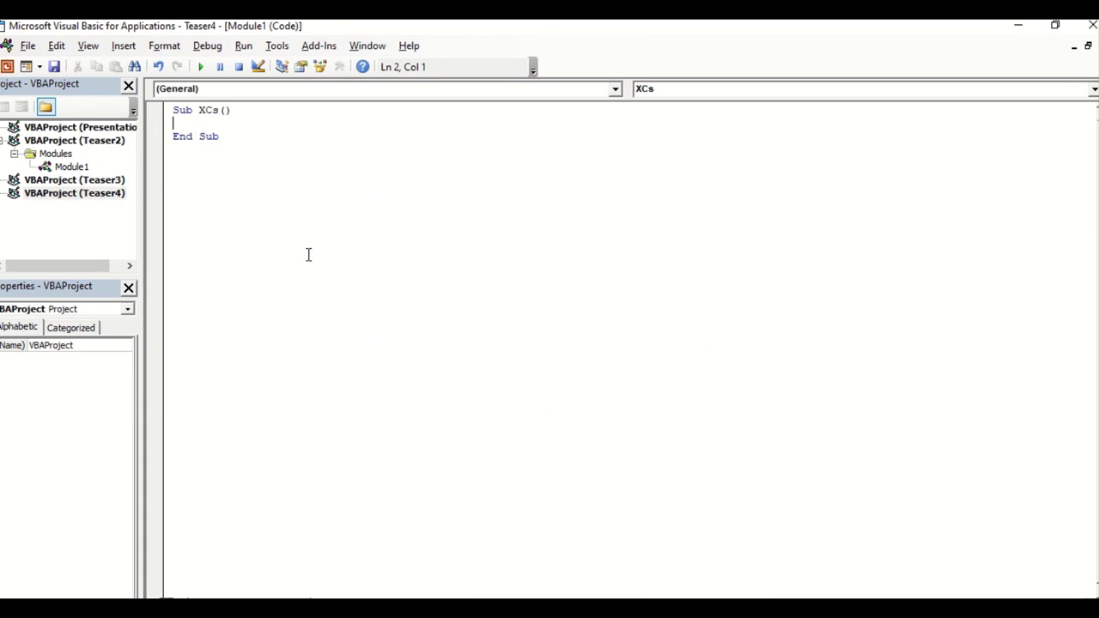
Add a MsgBox line "hello have you subscribe me?" to Sub XCs and try running it
text(m)
text(have)
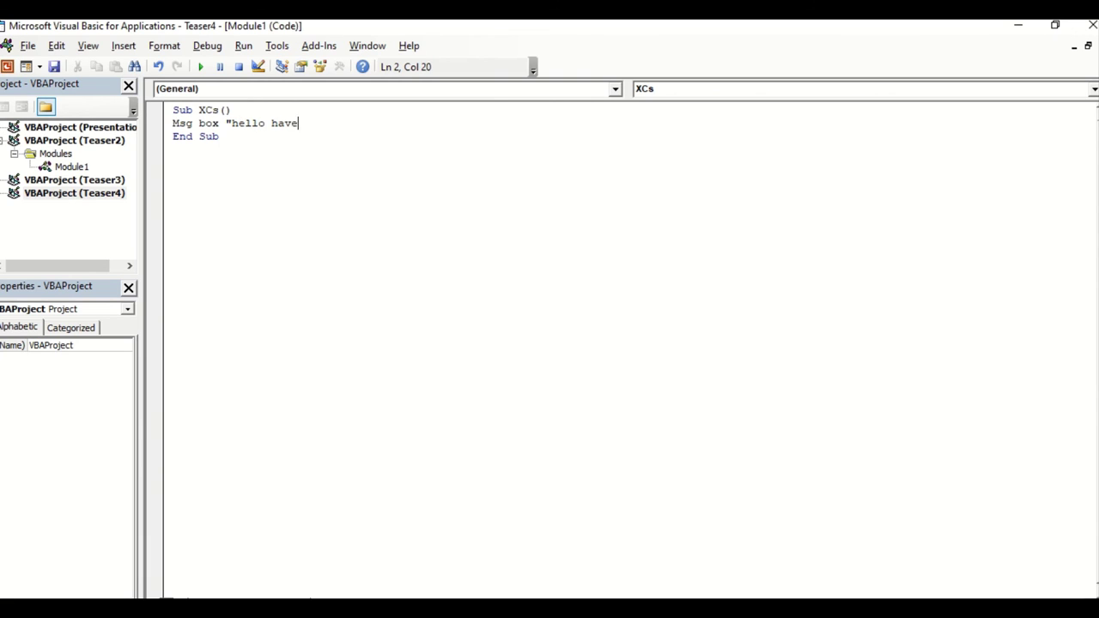
text( you subscribe me?)
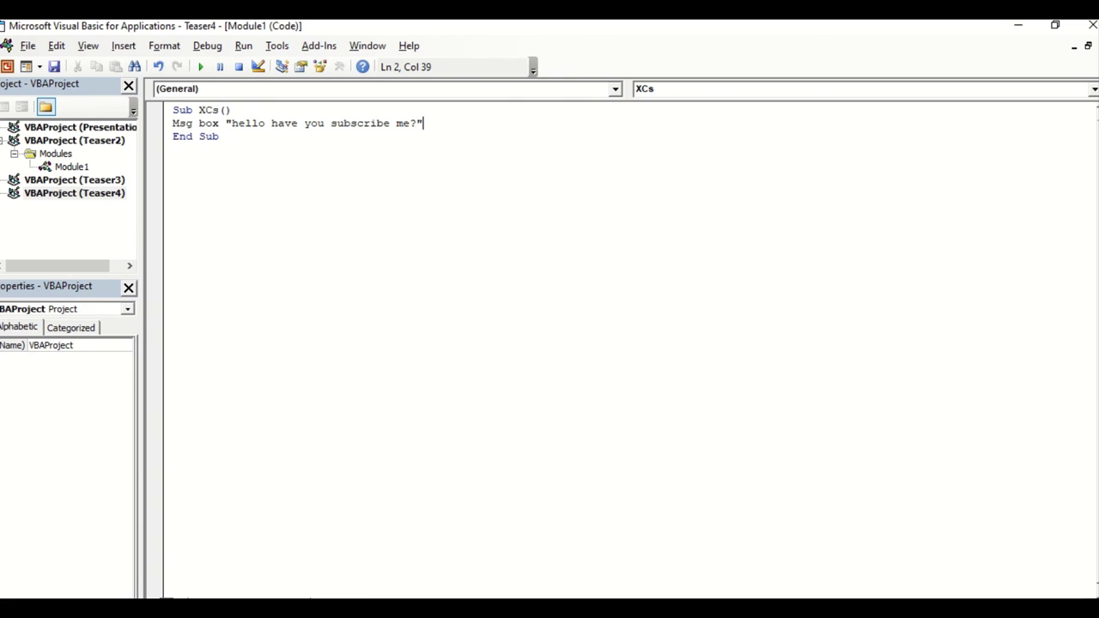
click(200, 69)
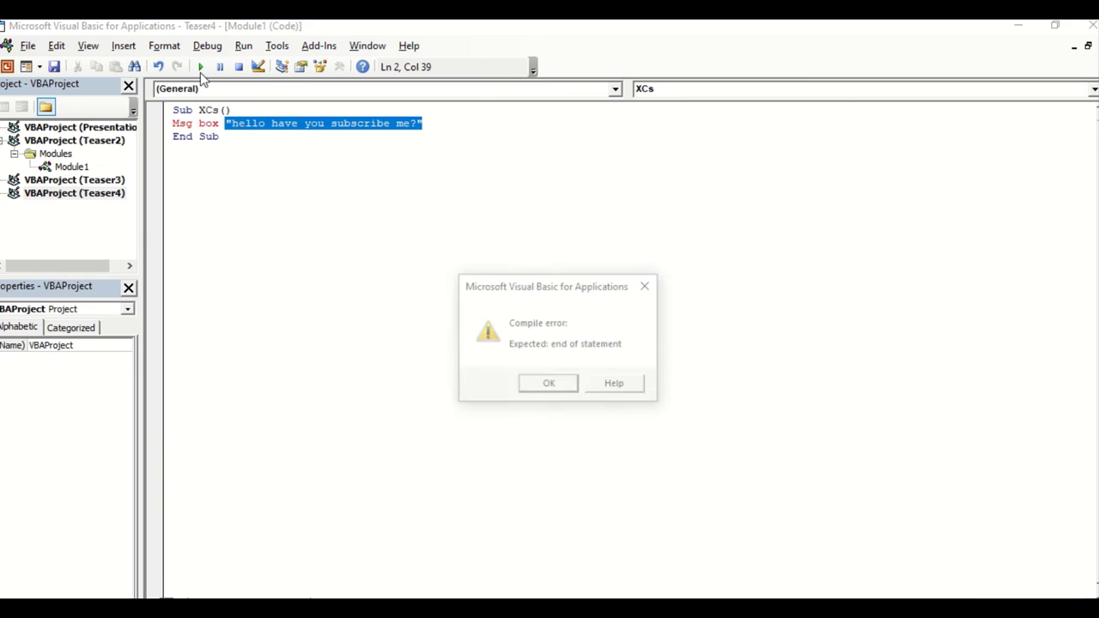
click(520, 386)
Remove the stray space before the quoted text, rerun XCs, and return to PowerPoint
click(245, 123)
click(215, 123)
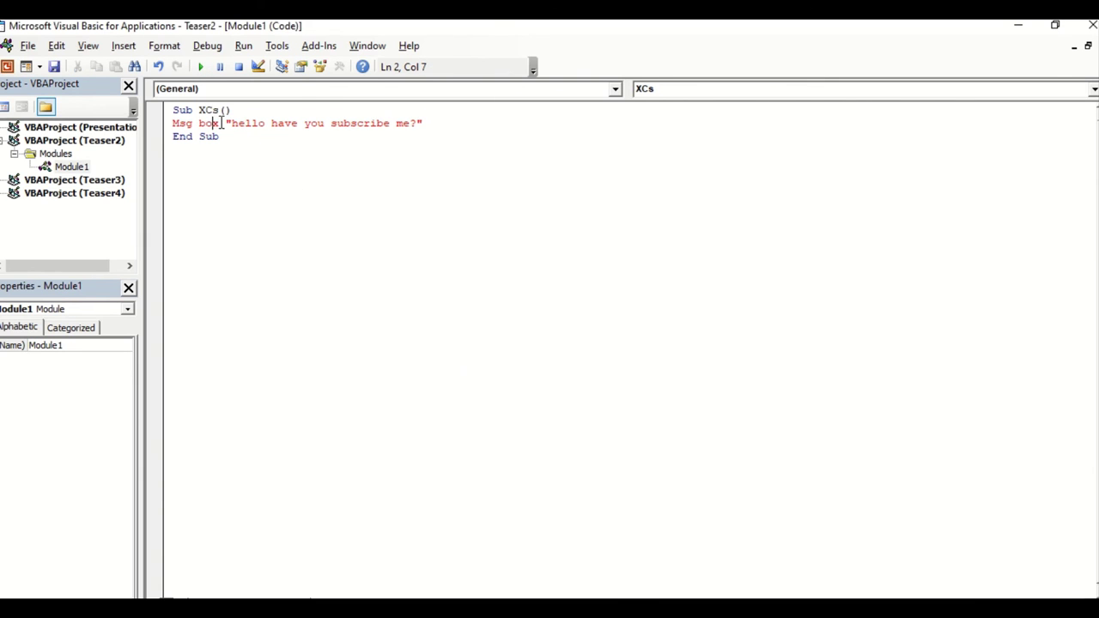
drag(221, 122, 227, 123)
key(BackSpace)
click(409, 239)
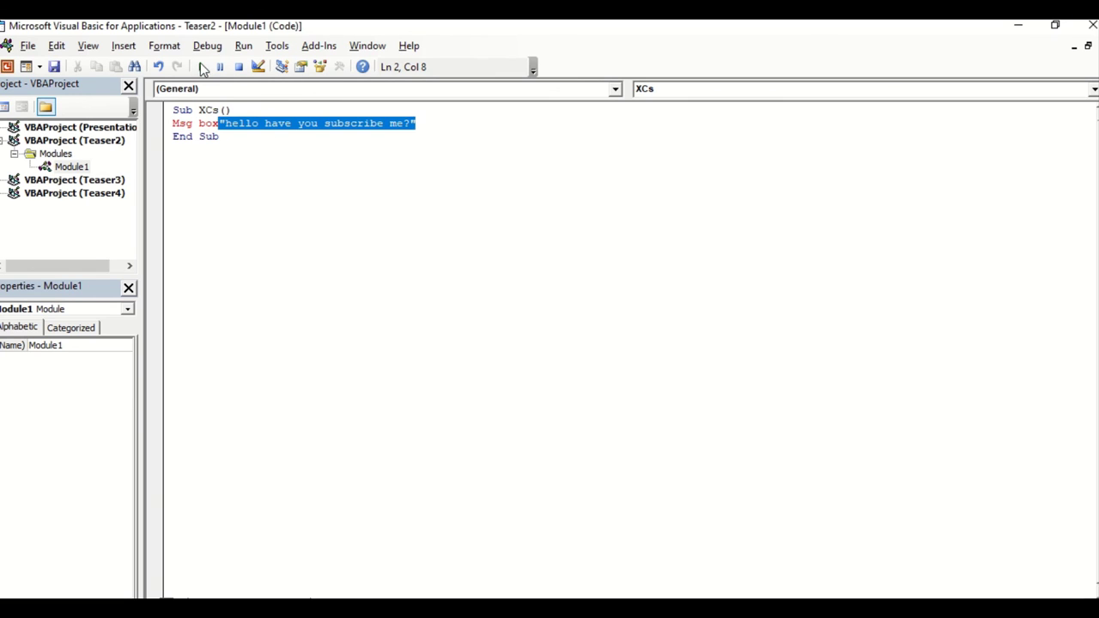
click(542, 386)
click(7, 66)
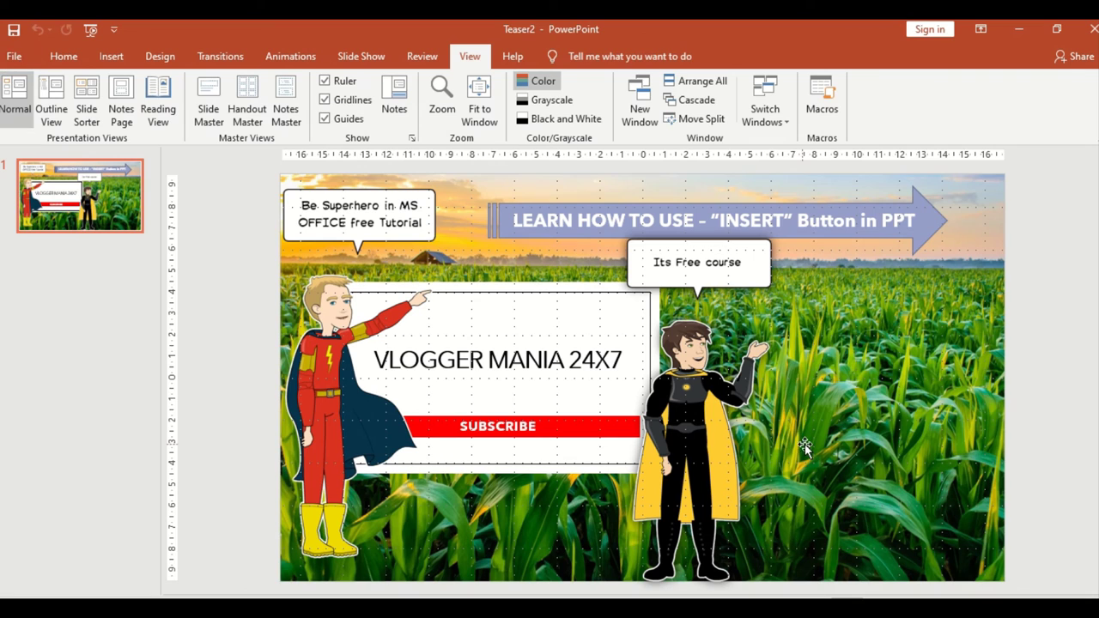
click(766, 319)
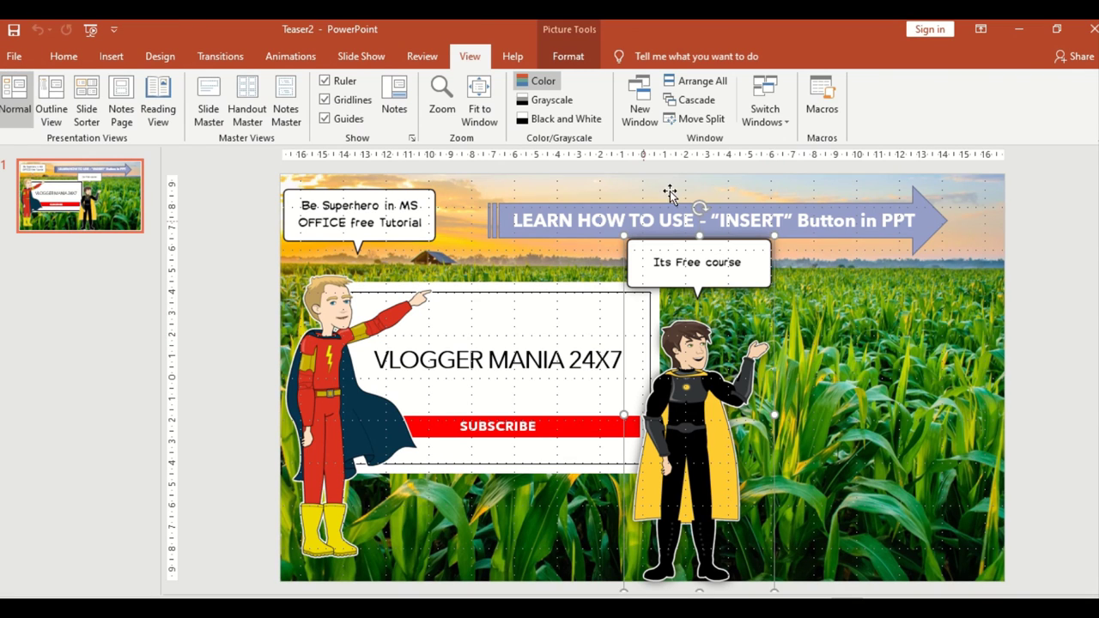
click(820, 101)
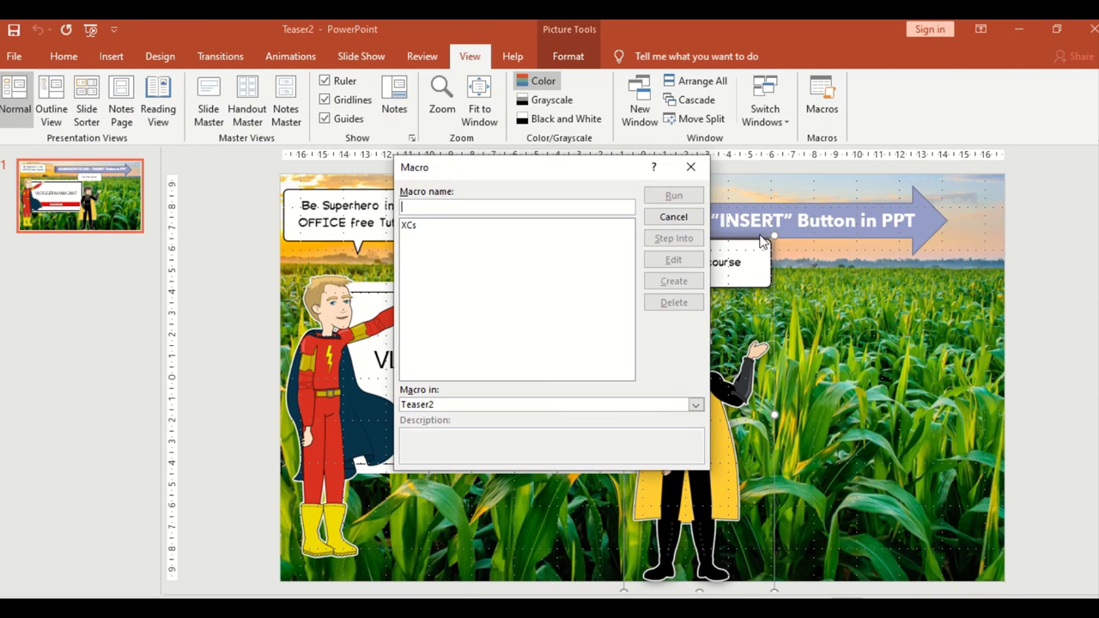
click(673, 217)
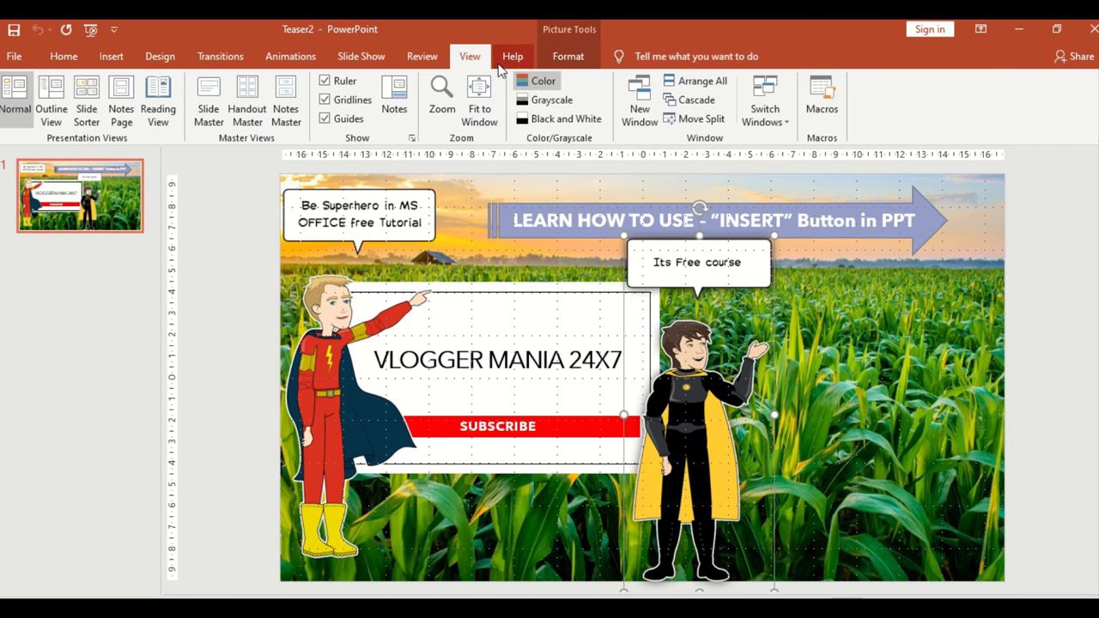
click(509, 60)
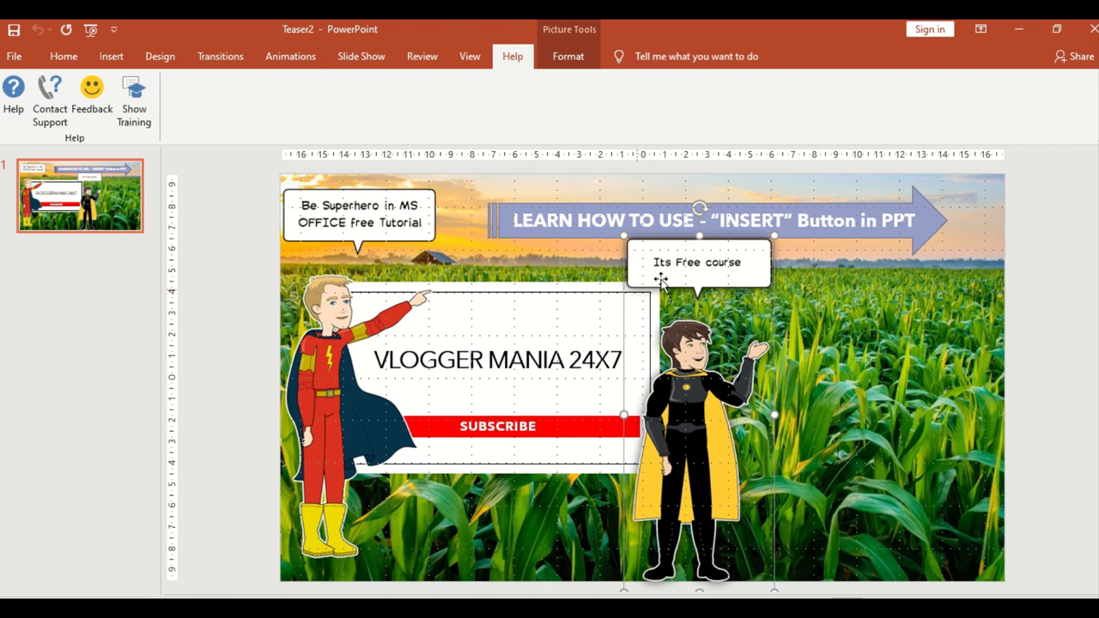
click(451, 215)
click(109, 60)
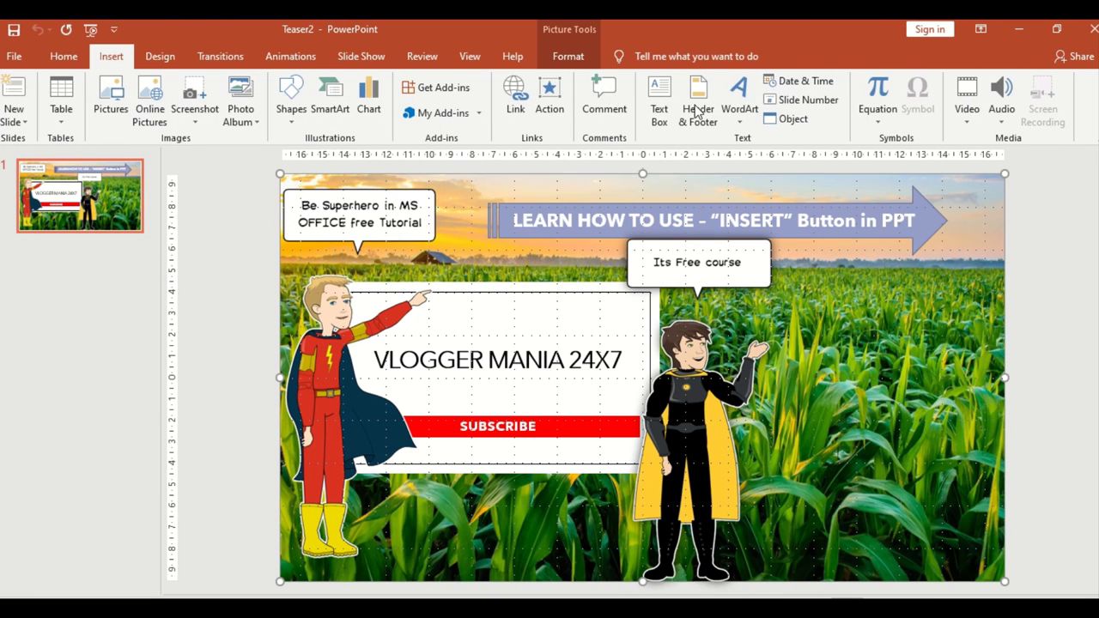
click(562, 56)
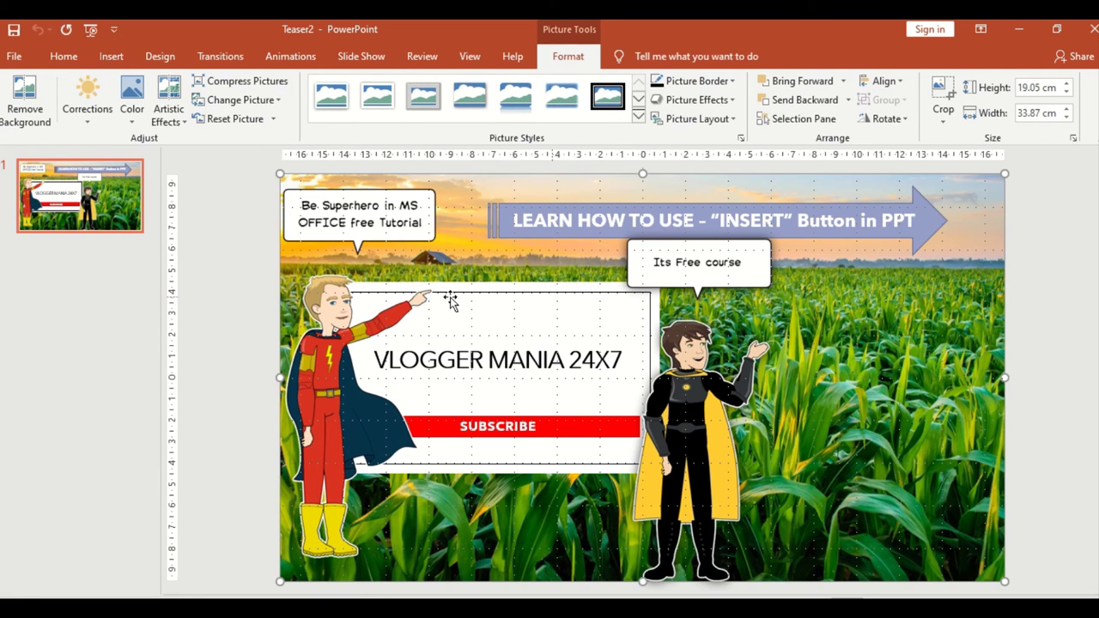
click(509, 61)
click(464, 63)
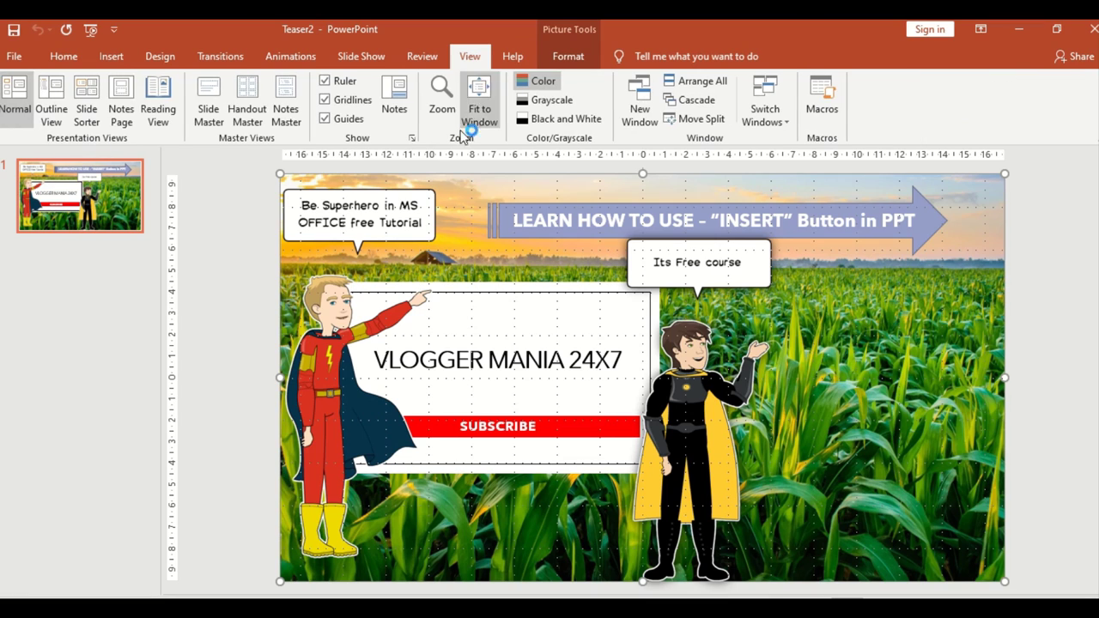
click(292, 276)
click(214, 395)
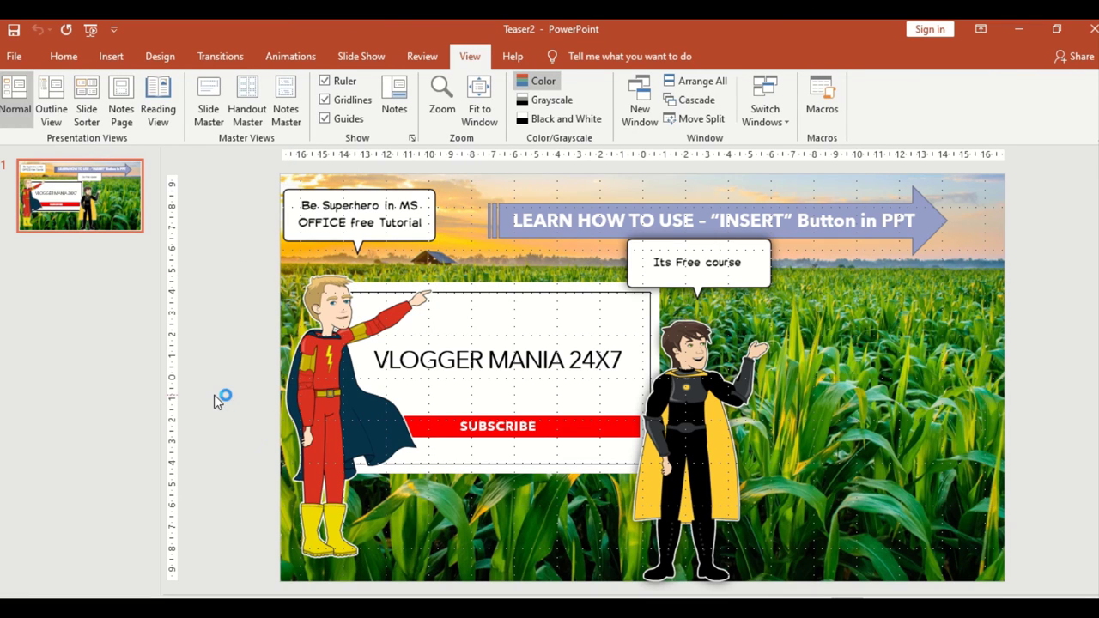